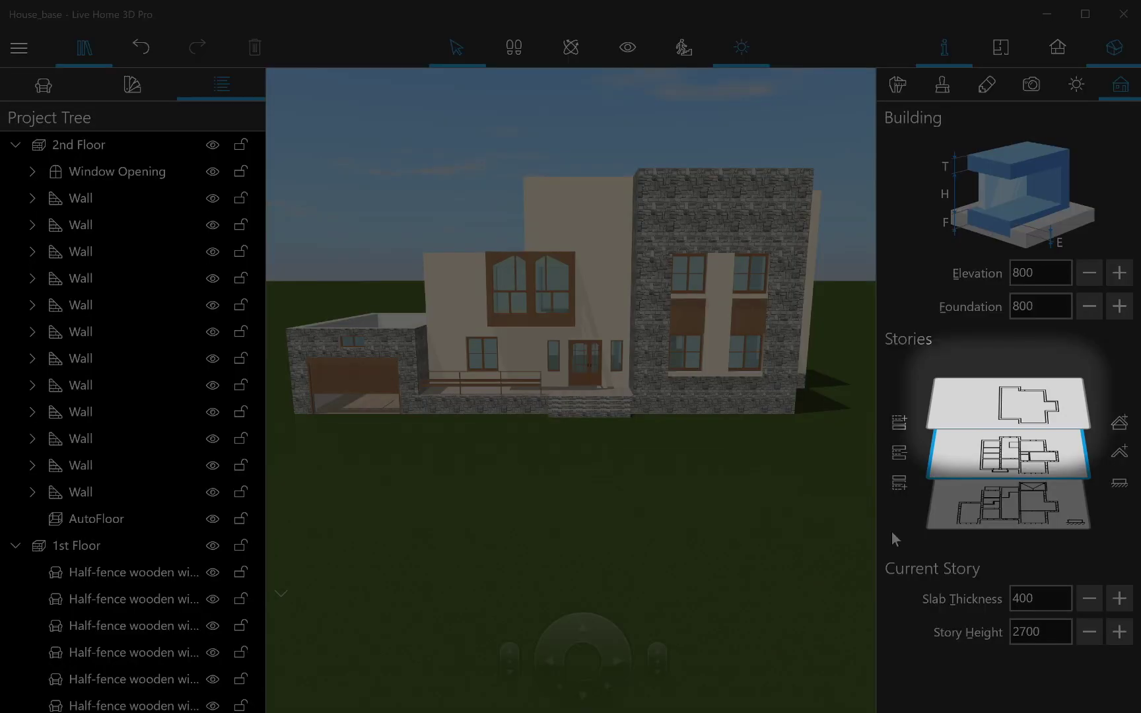
Step: Make the 2nd Floor the current story in the Stories stack
left_click(977, 412)
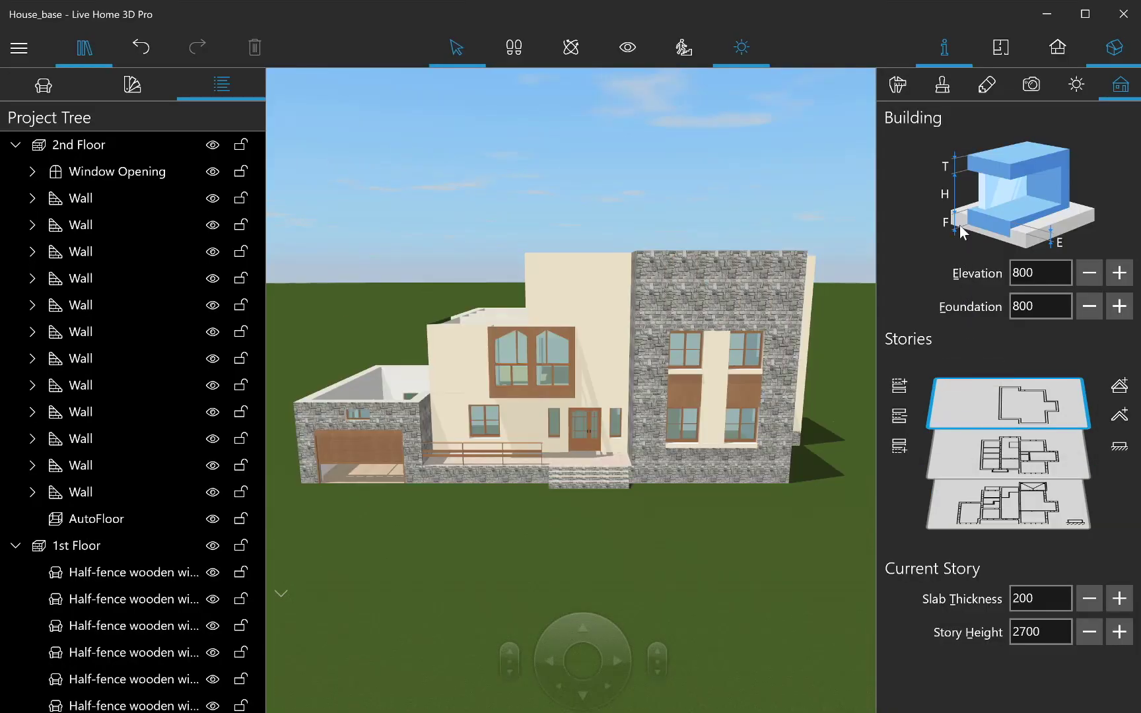
Step: Select all twelve 2nd Floor walls in the 2D plan and make them Loft Walls
left_click(1001, 47)
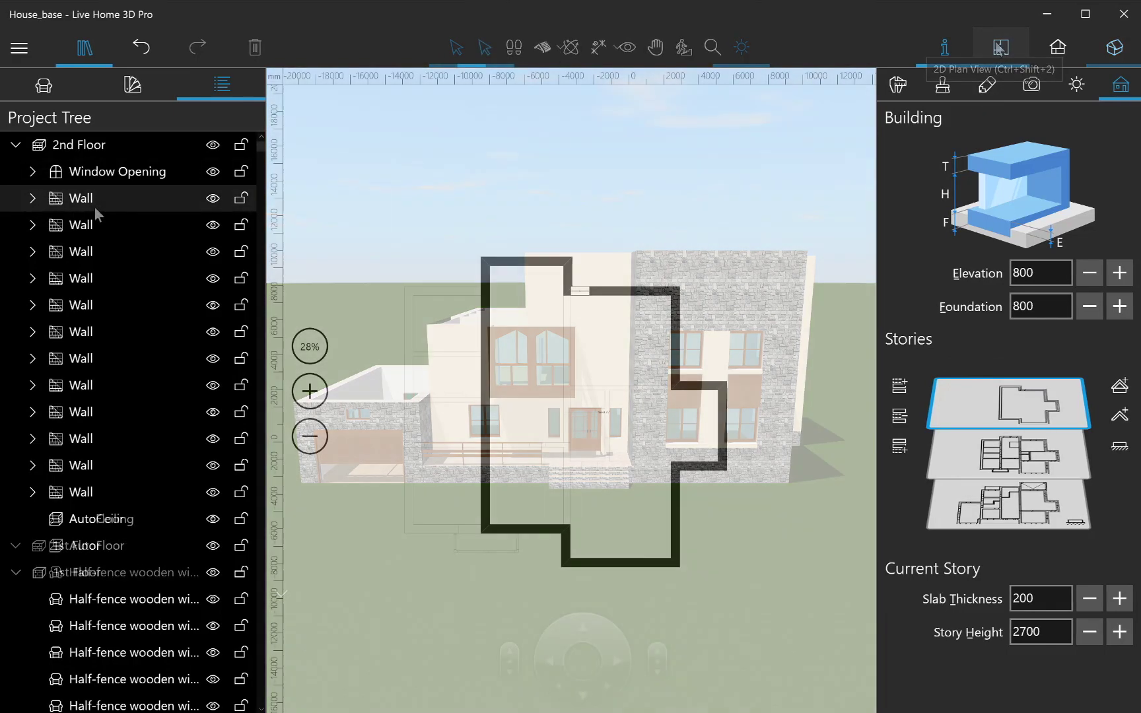
left_click(94, 206)
left_click_drag(92, 226, 93, 492)
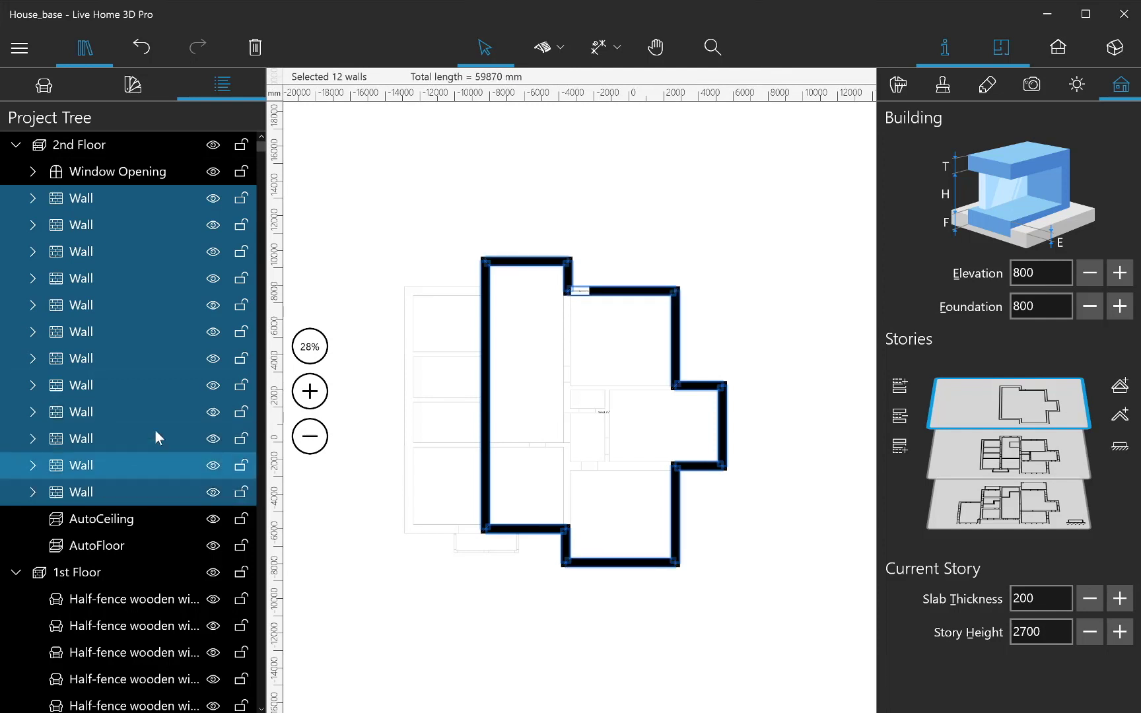
left_click(910, 79)
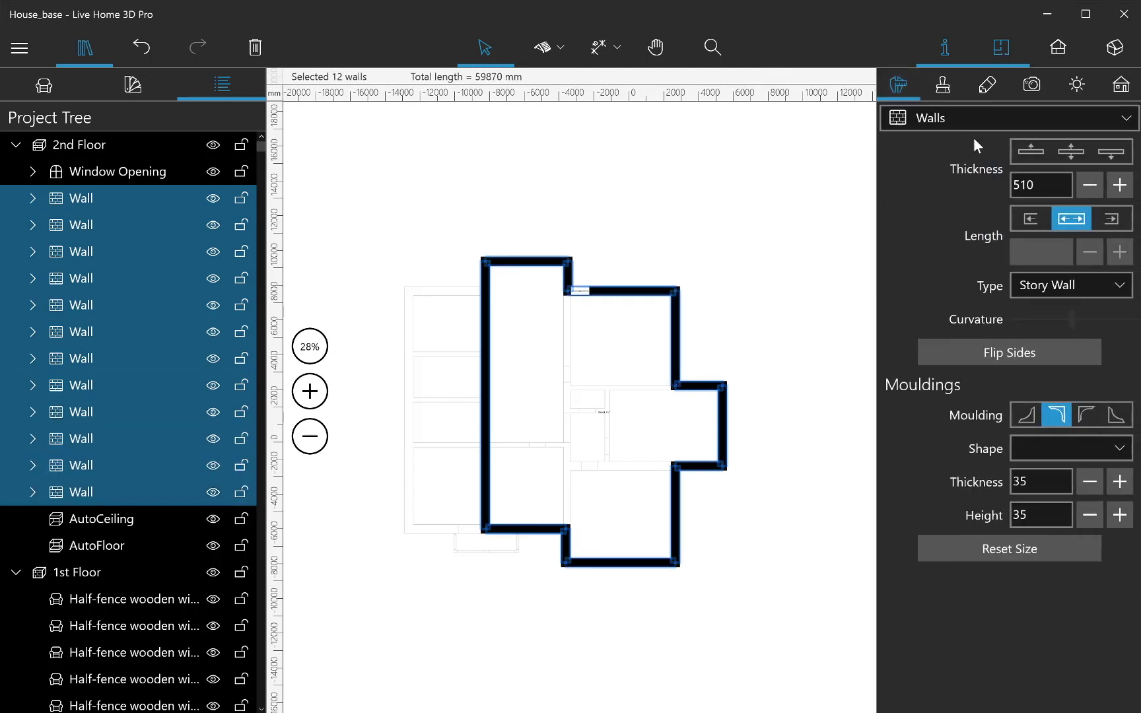
left_click(1049, 282)
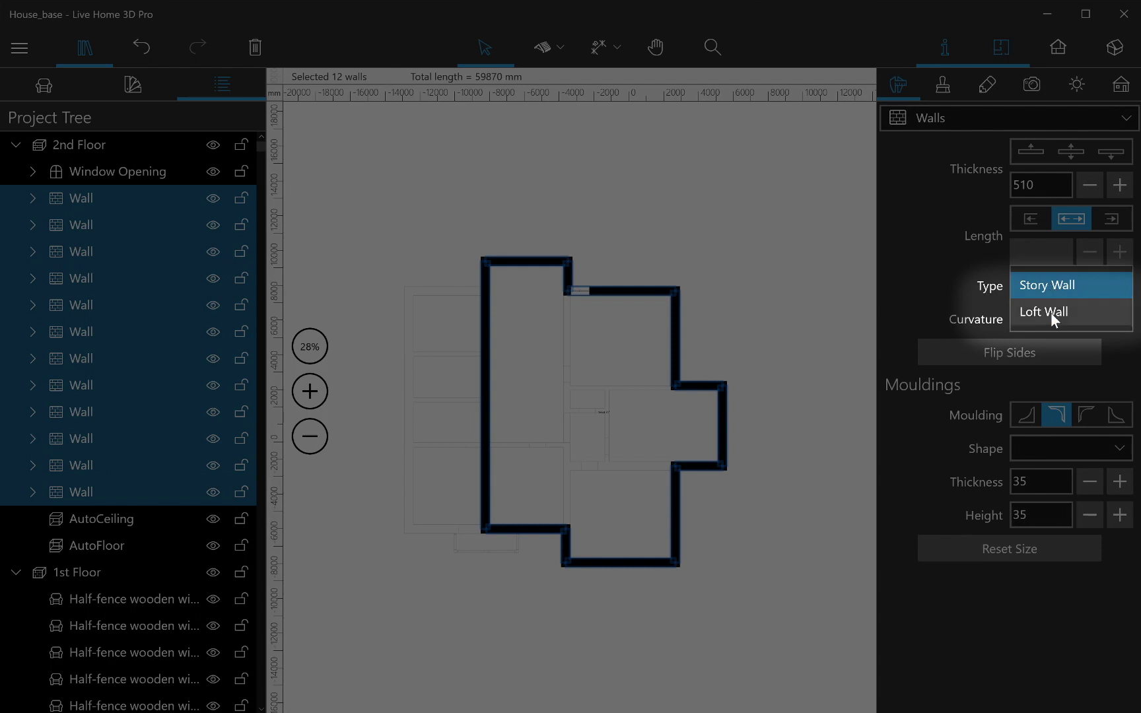
left_click(1051, 312)
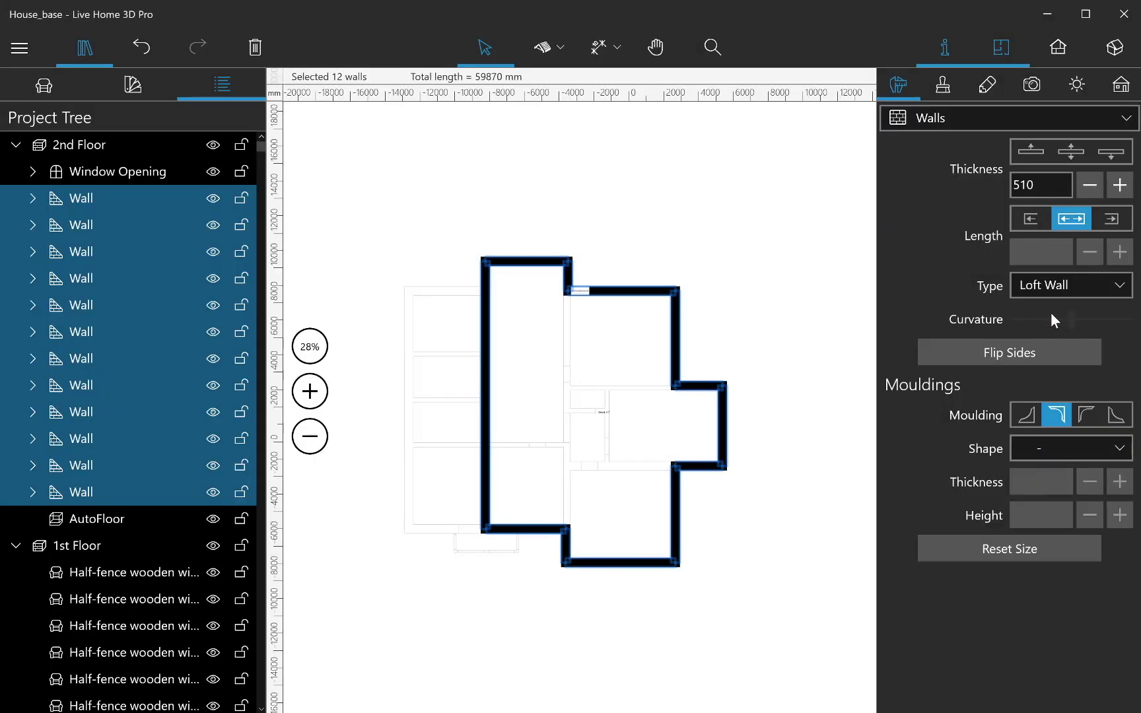
Step: Add a hip-template AutoRoof over the top story
left_click(832, 320)
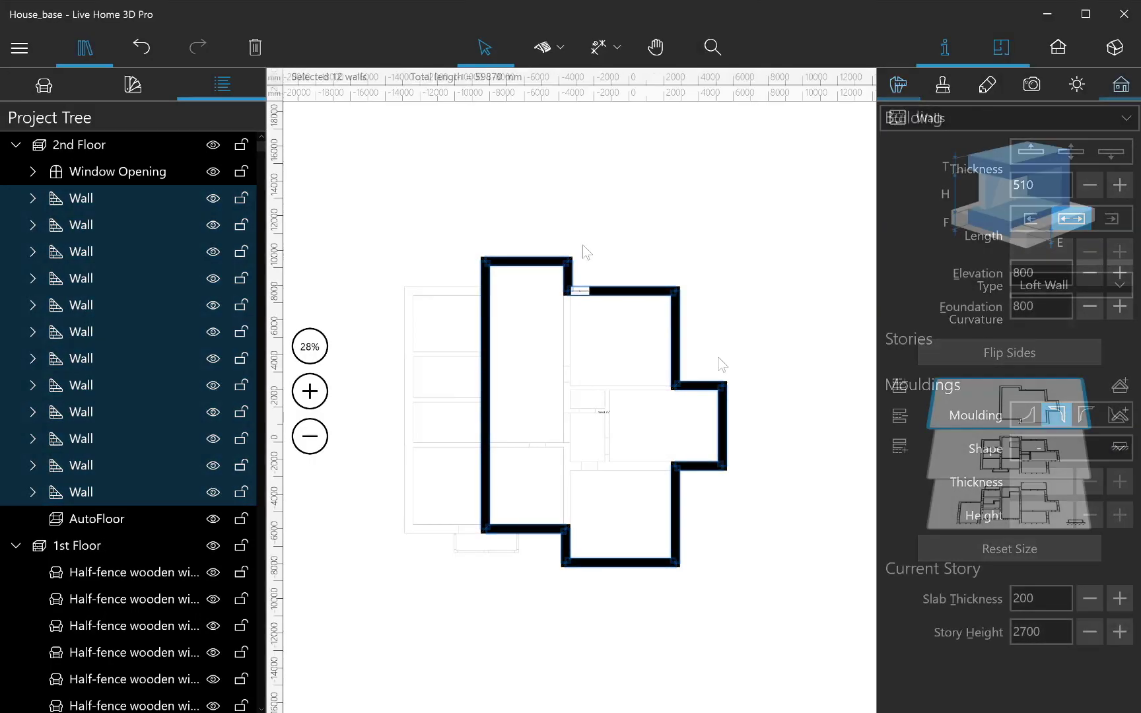
left_click(1121, 414)
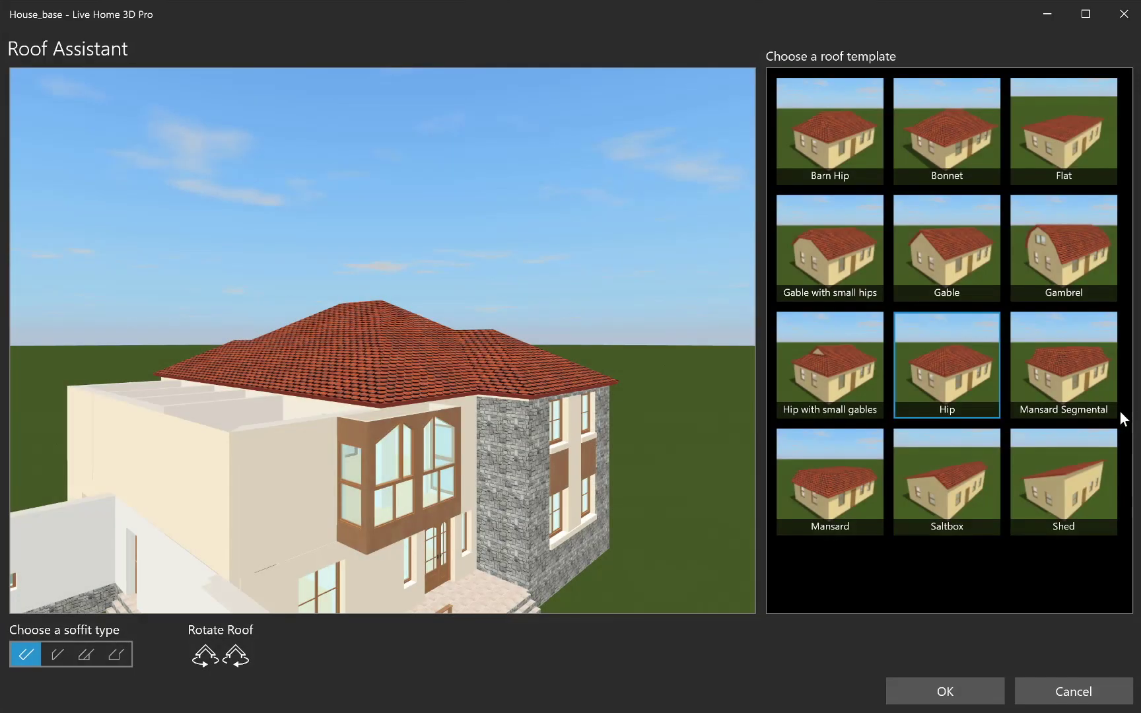
left_click(990, 698)
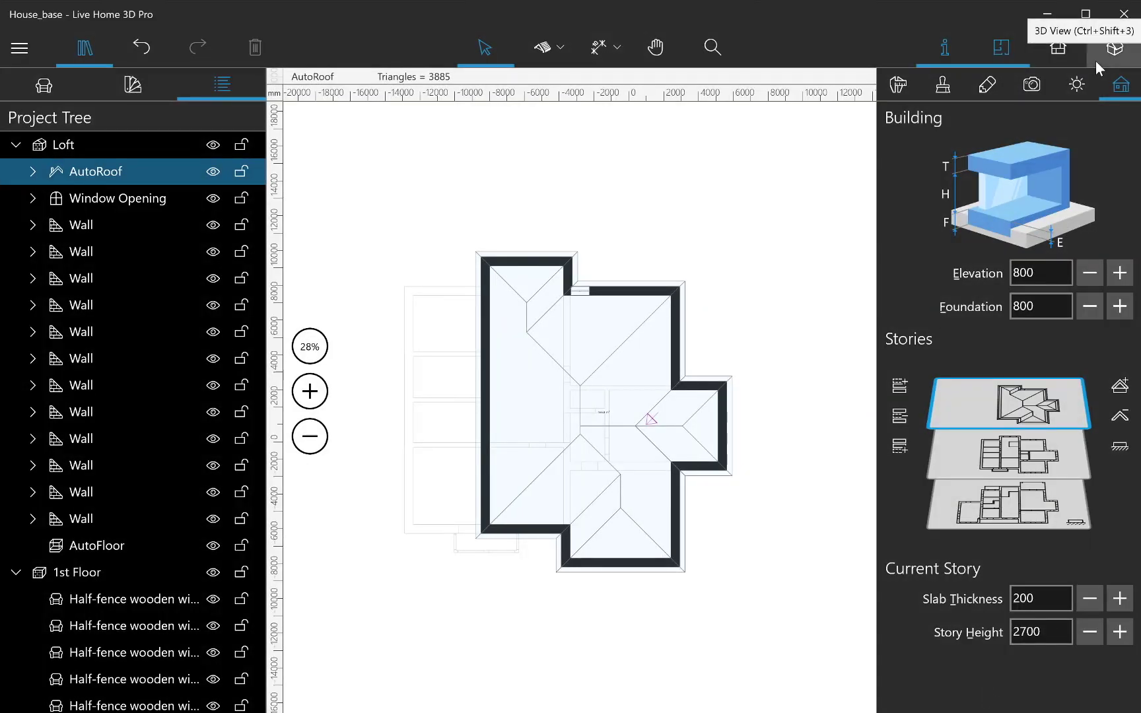
Step: Set five of the AutoRoof's sides to the Gable type
left_click(1095, 61)
left_click(32, 171)
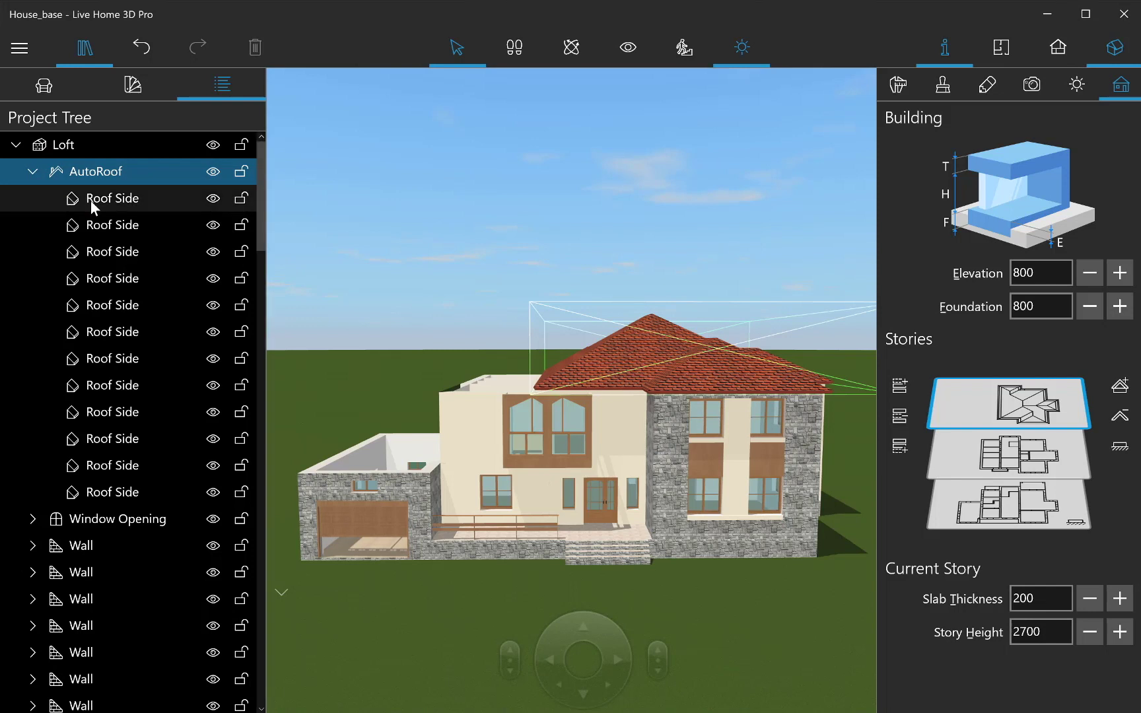
left_click(115, 220)
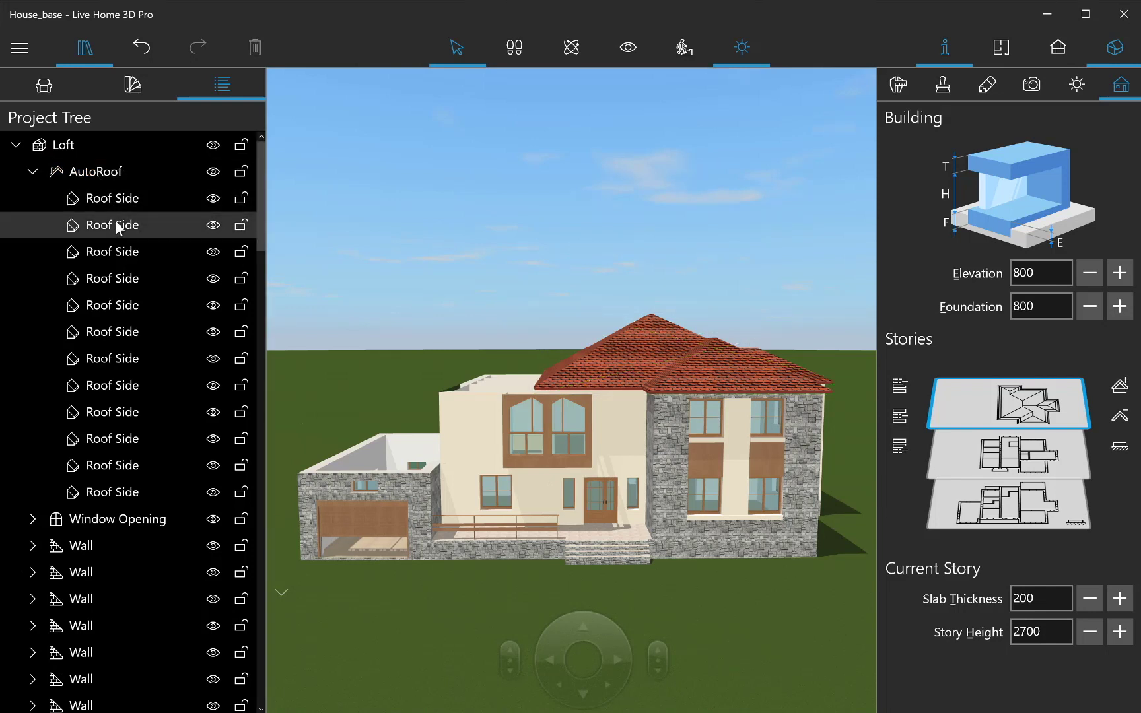
left_click(116, 305, "ctrl")
left_click(130, 384, "ctrl")
left_click(139, 438, "ctrl")
left_click(142, 492, "ctrl")
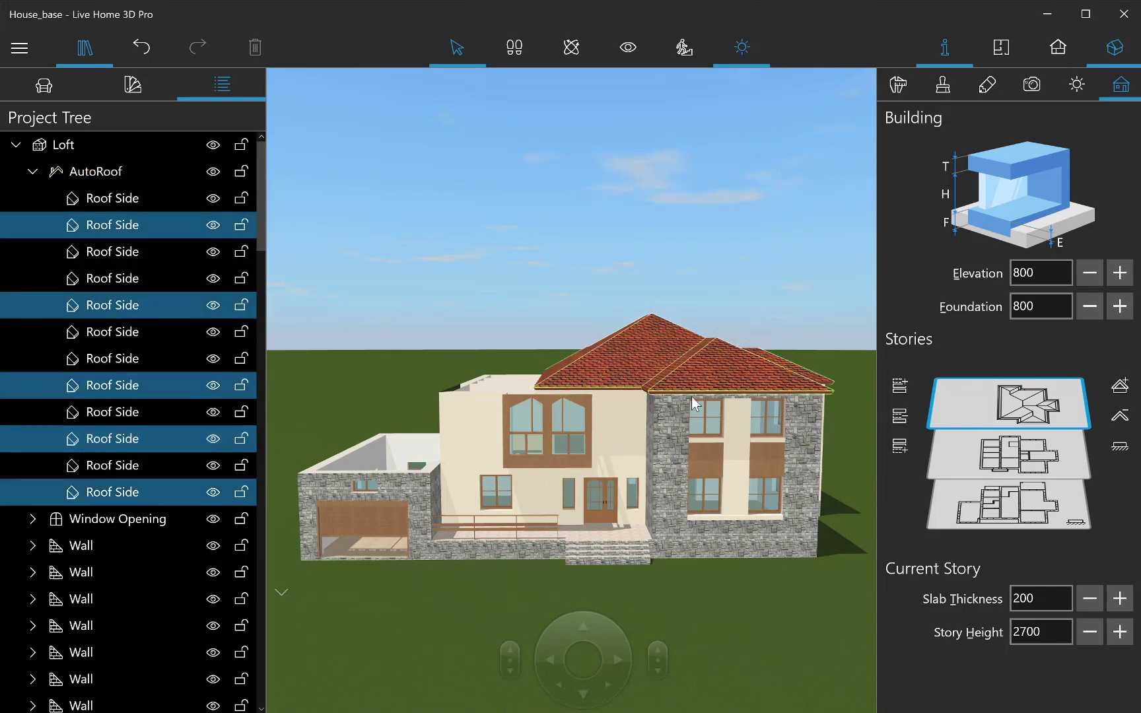
left_click(888, 86)
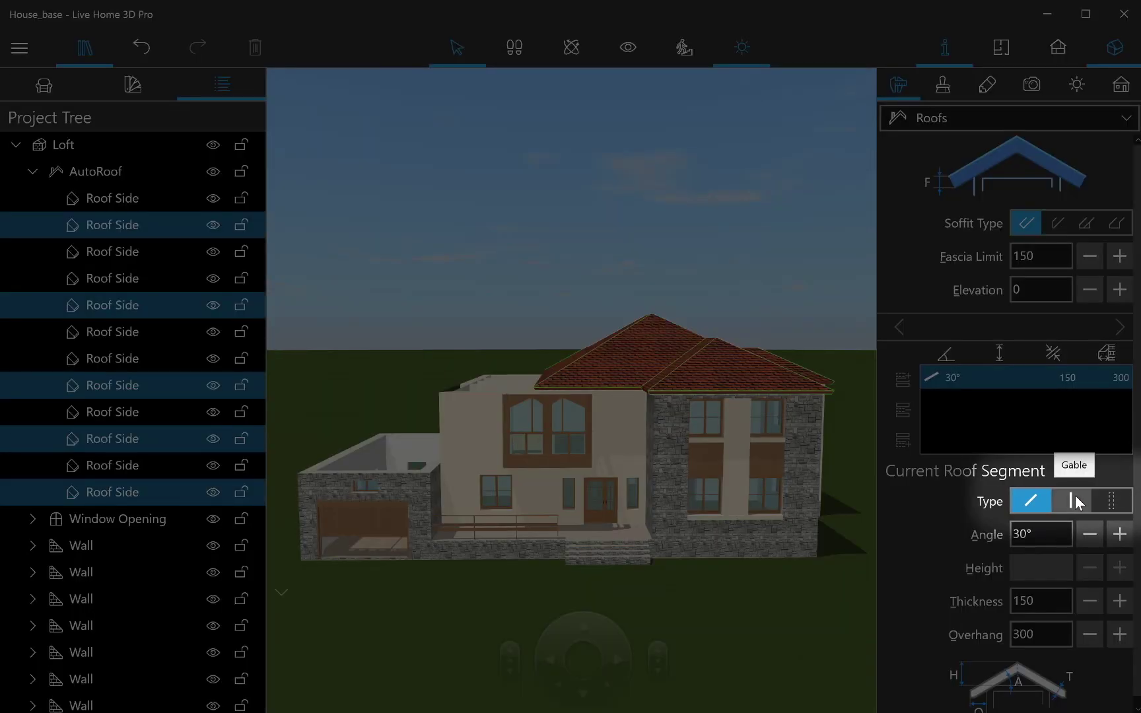
left_click(1075, 496)
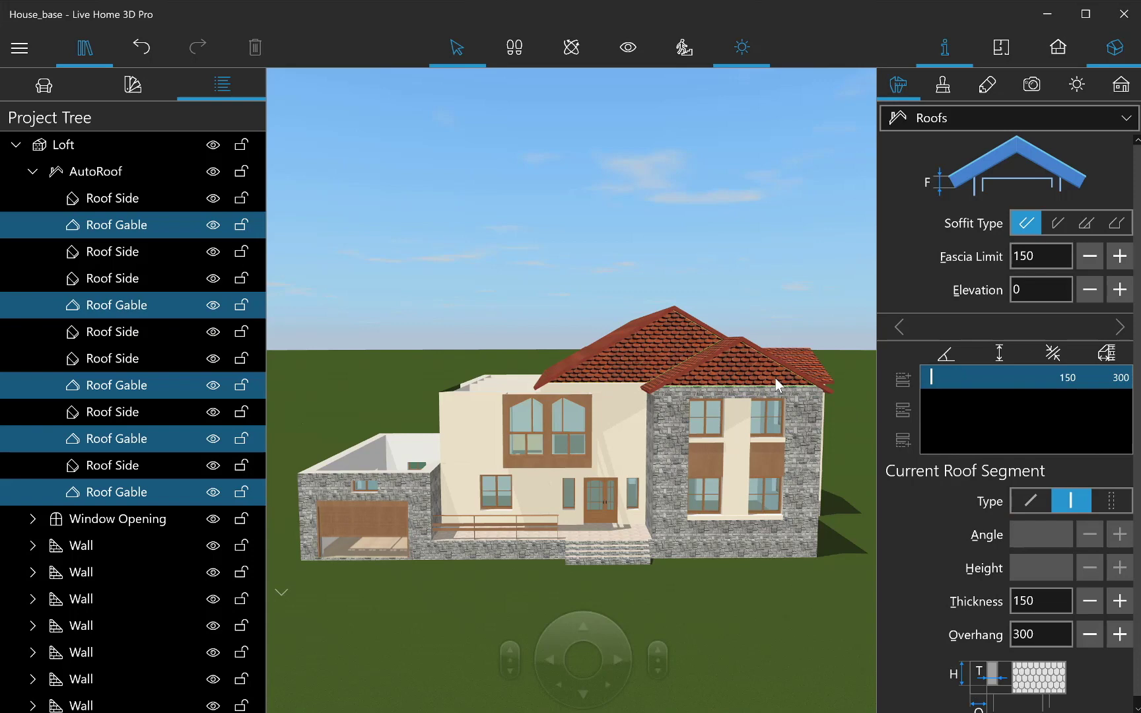
Step: Lower one remaining roof side's slope from 30° to 25°
left_click(610, 339)
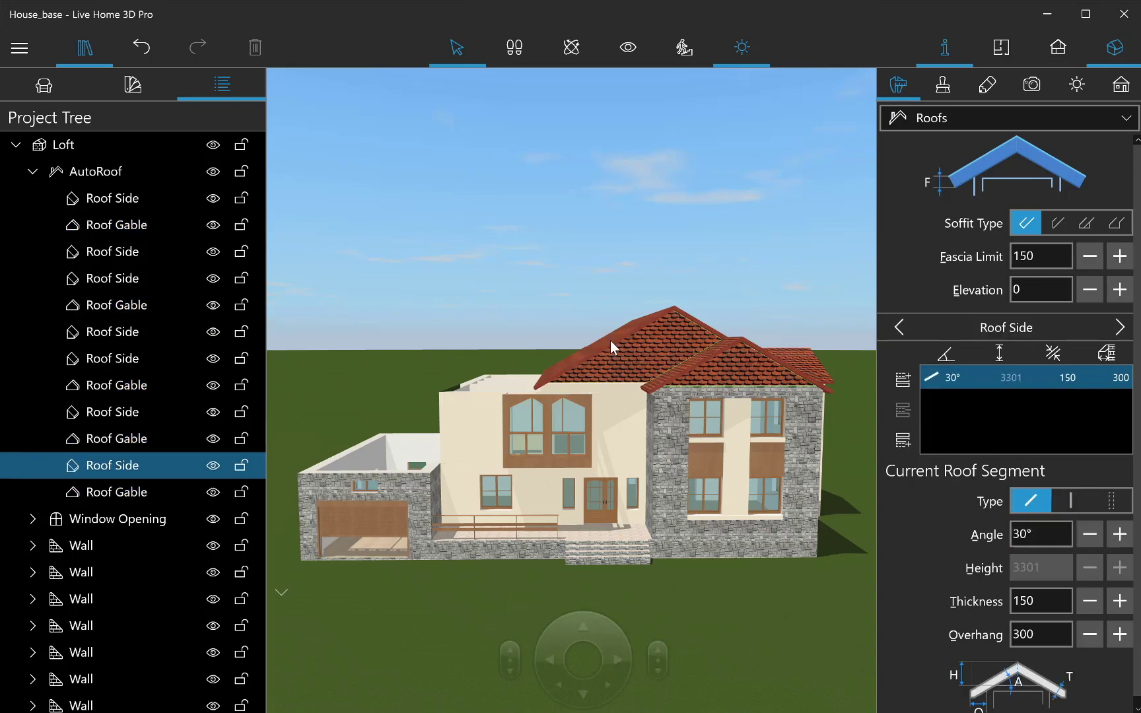
left_click(980, 537)
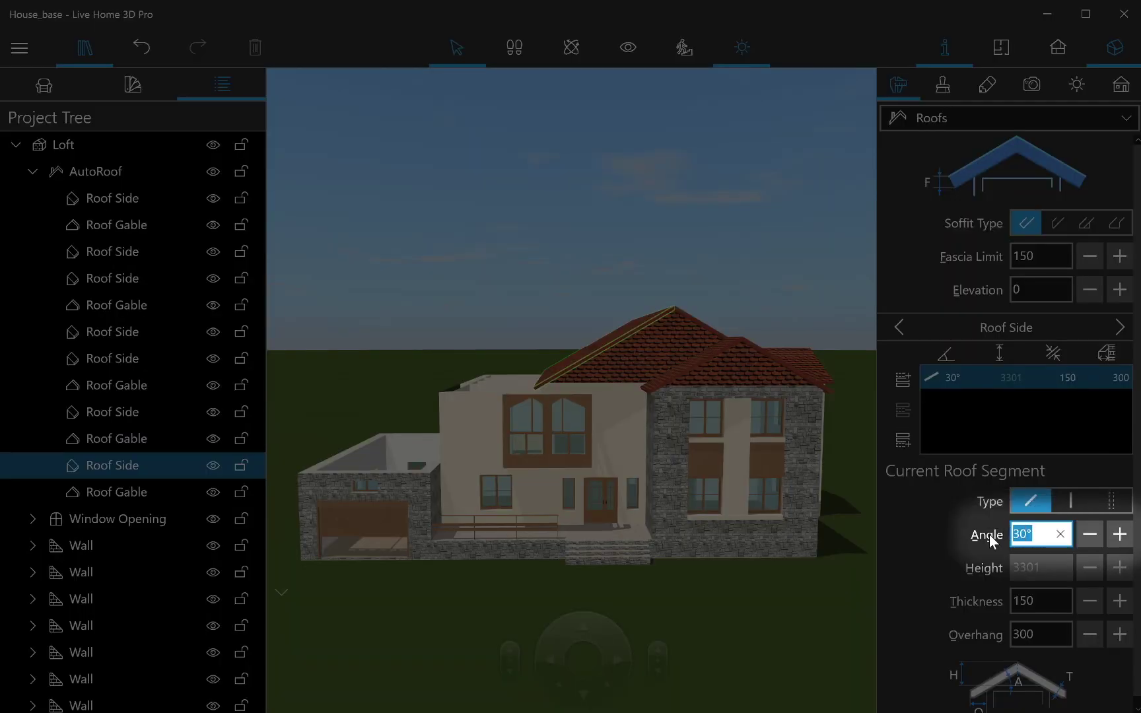
key("BackSpace")
type("25")
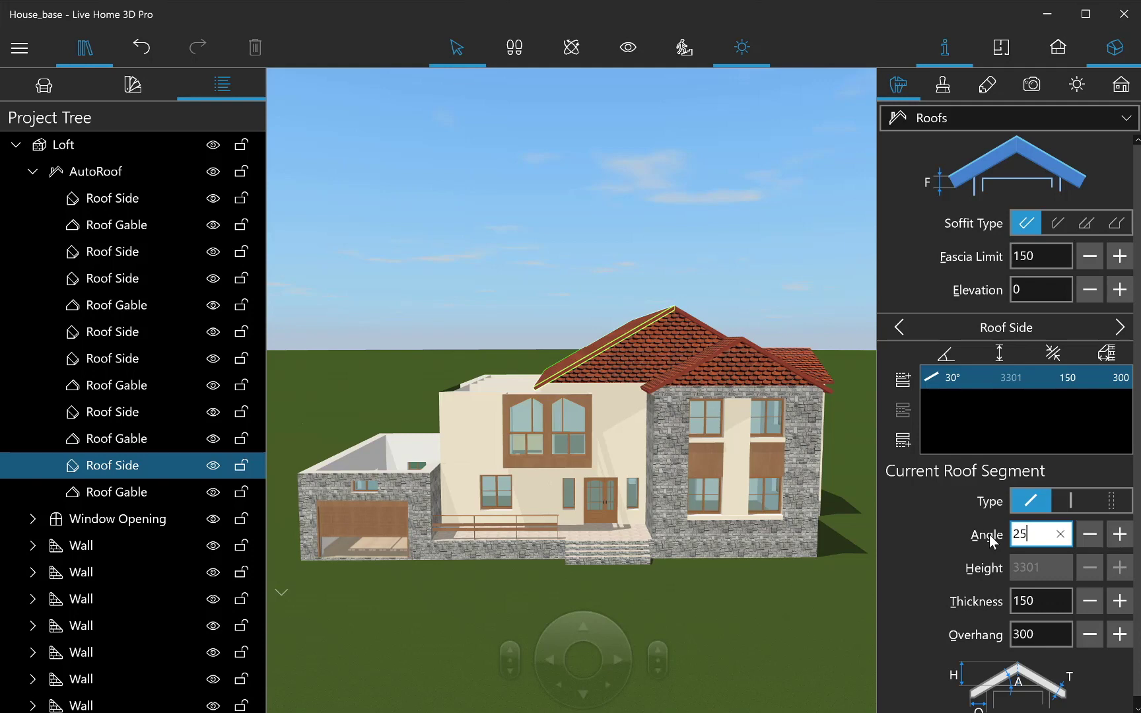
key("Return")
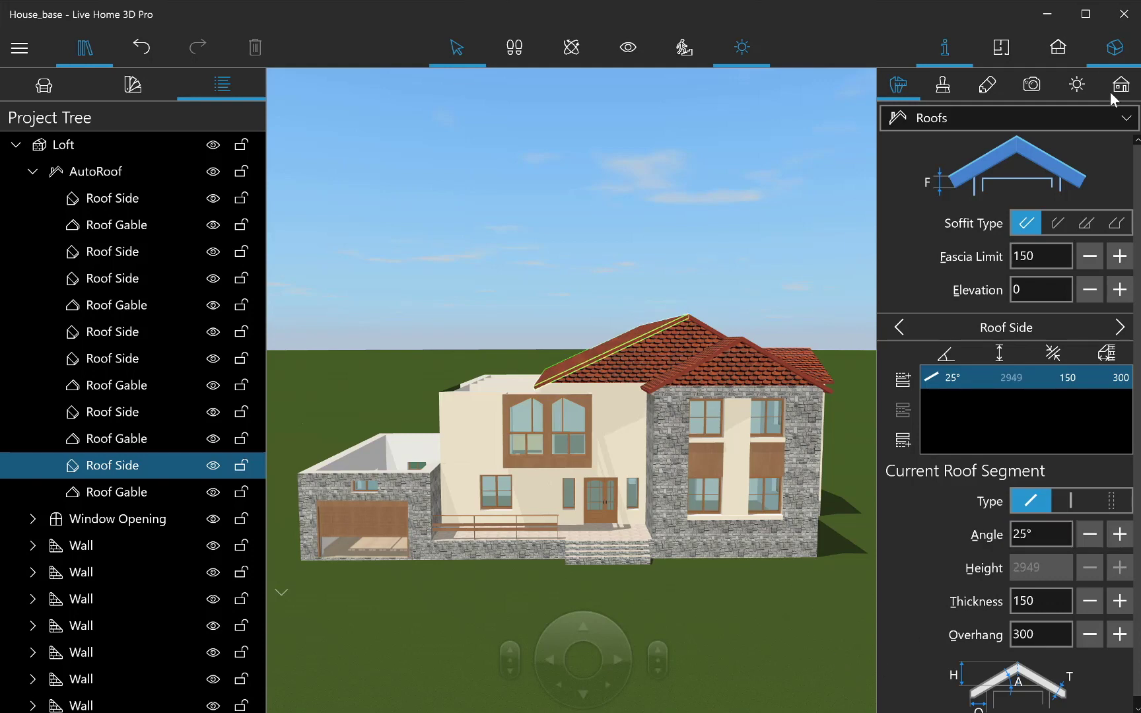
Step: Make the middle story current and set its selected walls to Loft Wall
left_click(1120, 84)
left_click(1050, 449)
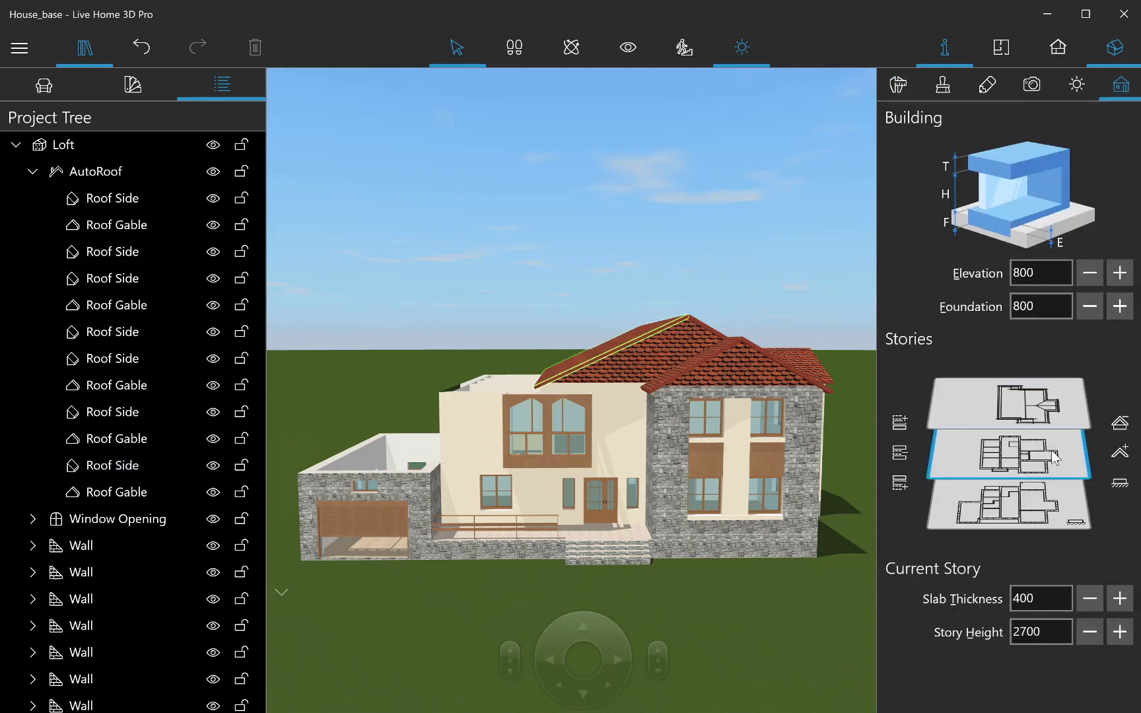
left_click(980, 41)
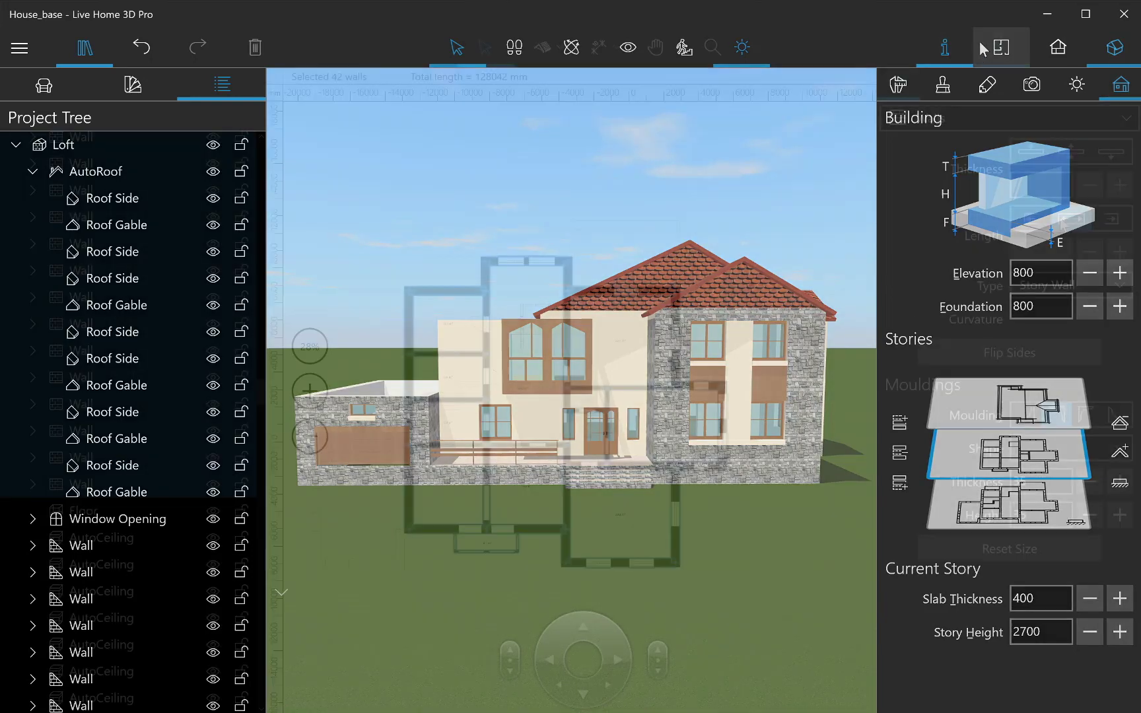
left_click(1055, 289)
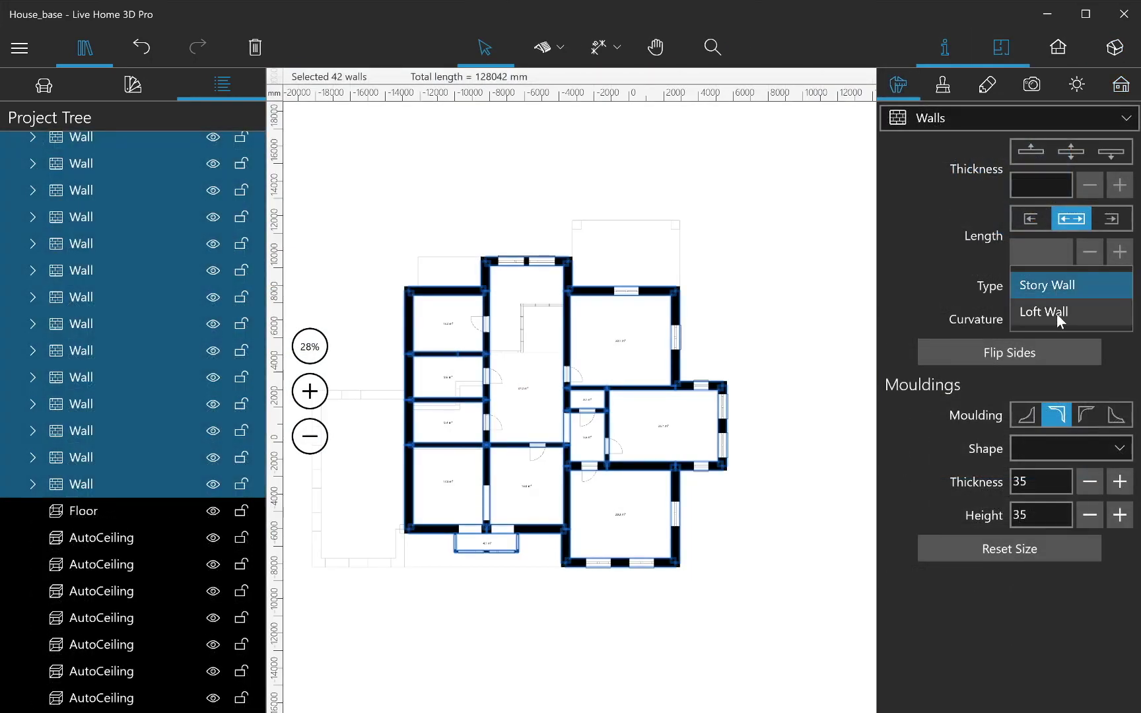
left_click(1056, 314)
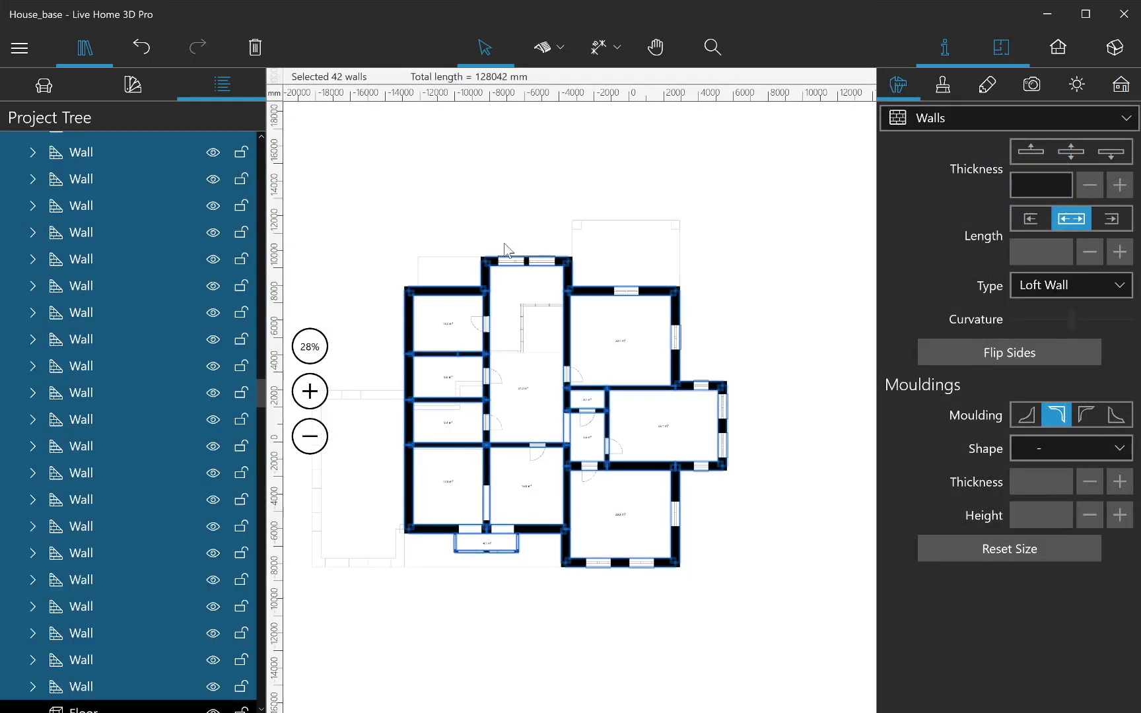
left_click(410, 218)
Step: Start a rectangular roof at the left wing's top-left wall corner
left_click(561, 49)
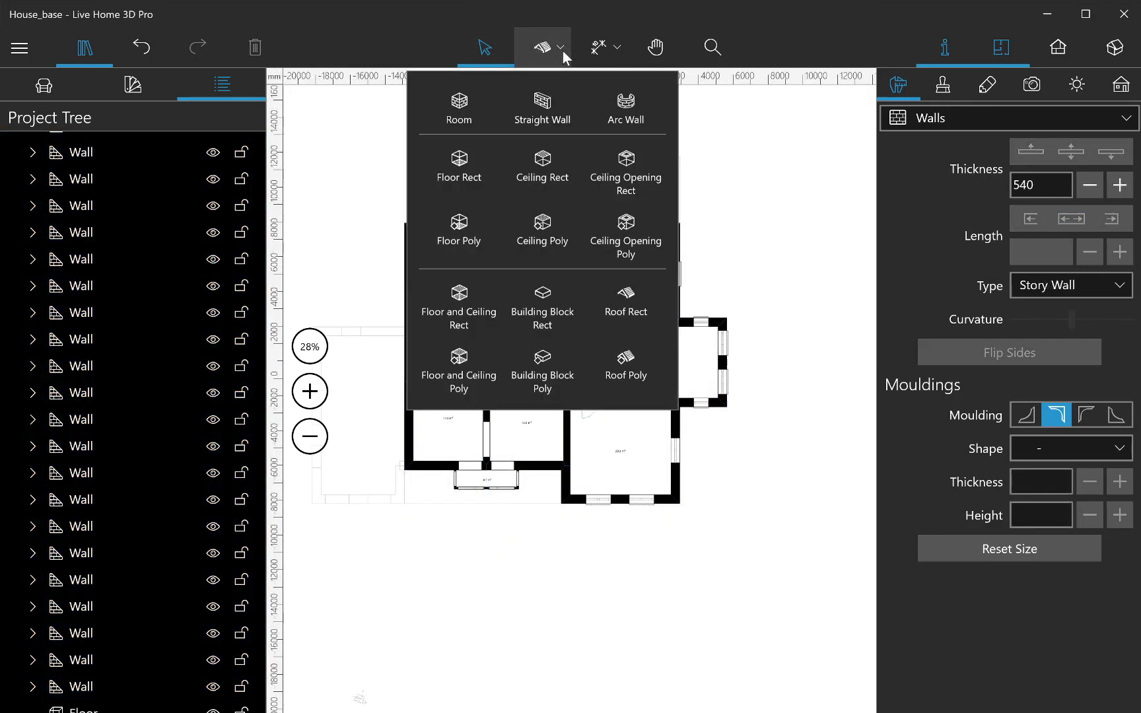
left_click(630, 295)
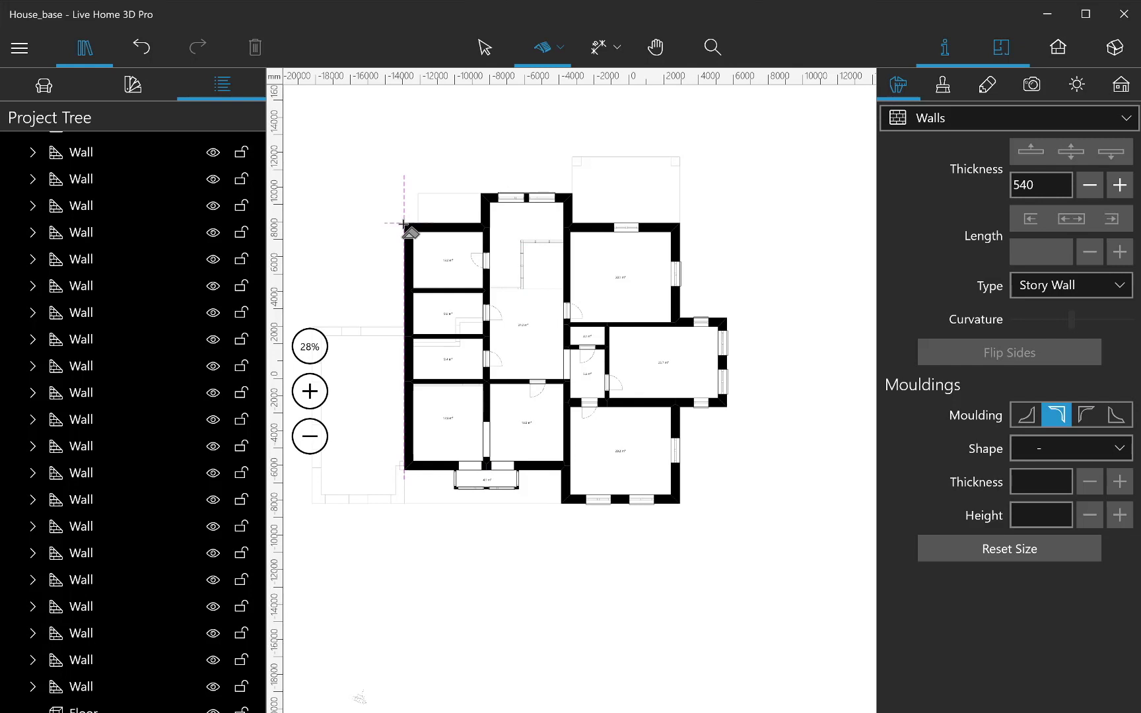
left_click(403, 224)
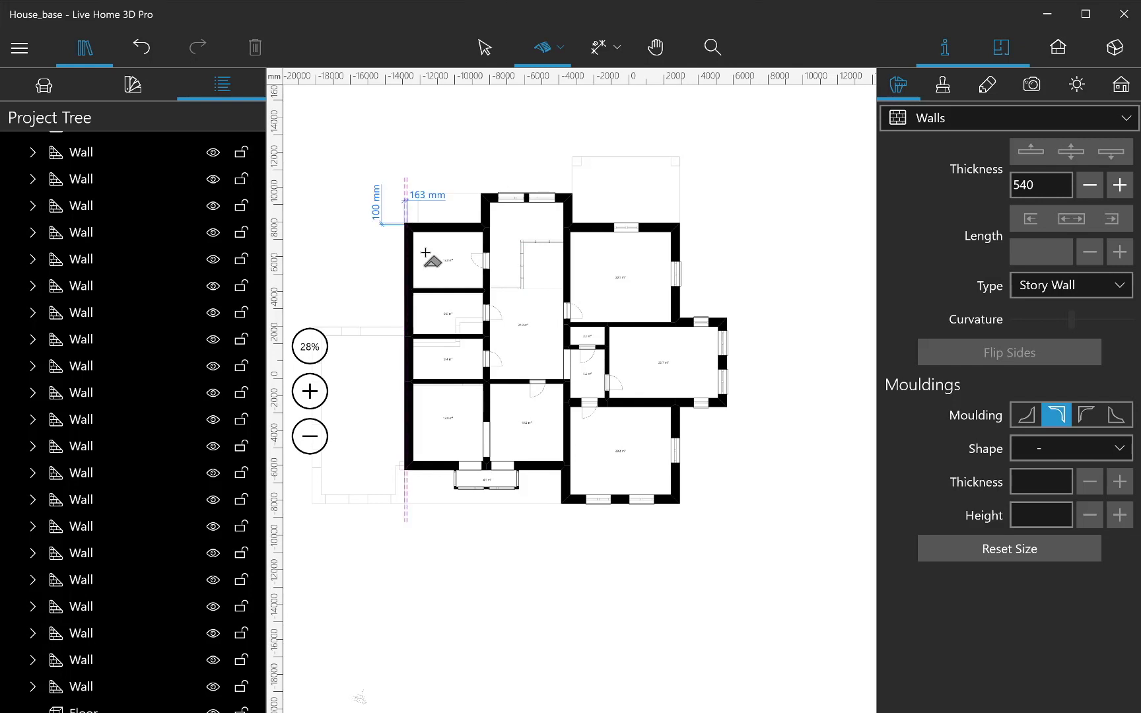
Step: Complete the 4570×14300 mm roof rectangle and apply a rotated Shed template
left_click(484, 471)
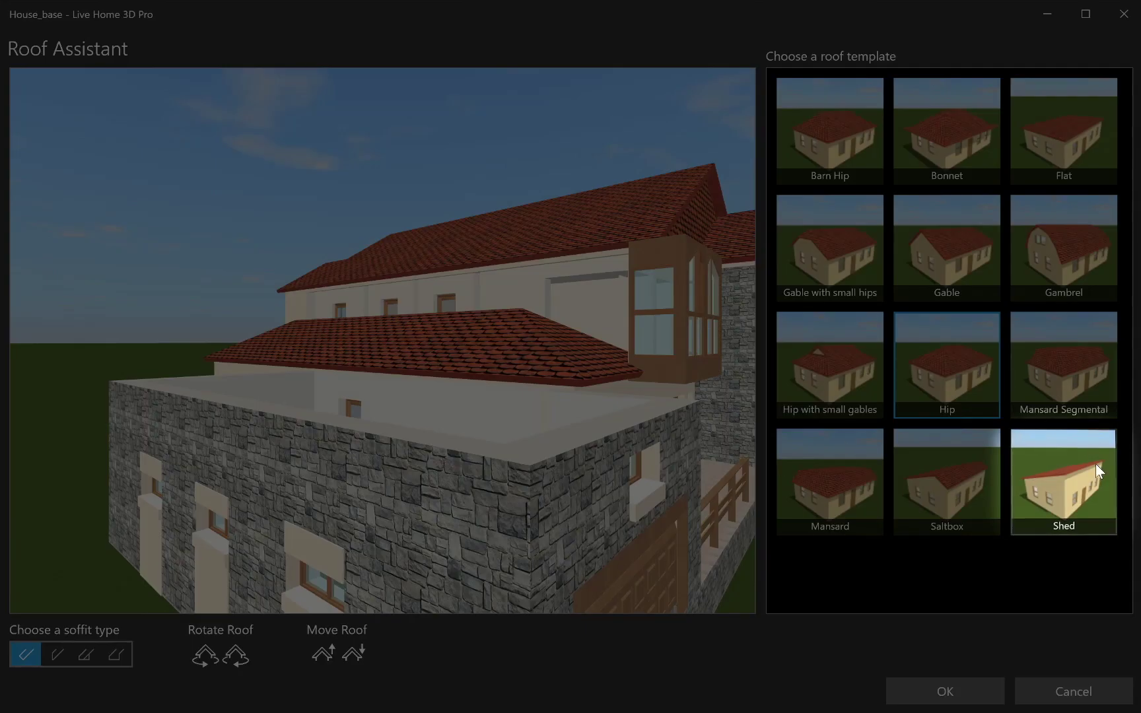
left_click(1095, 463)
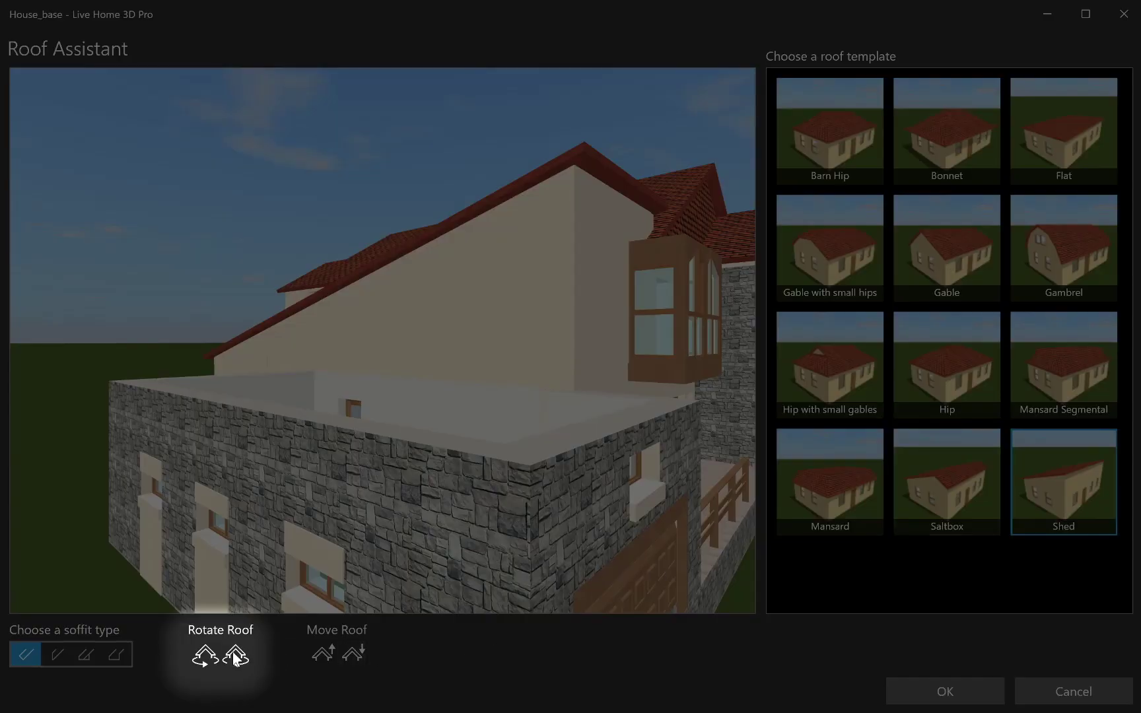
left_click(218, 660)
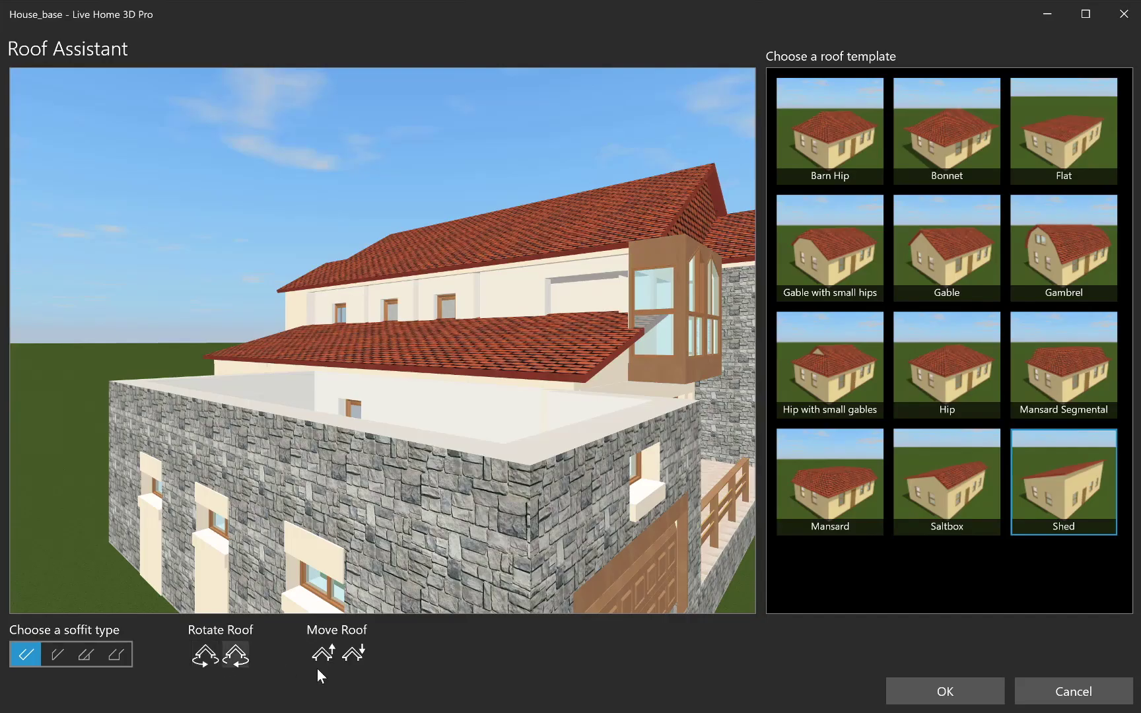
left_click(952, 691)
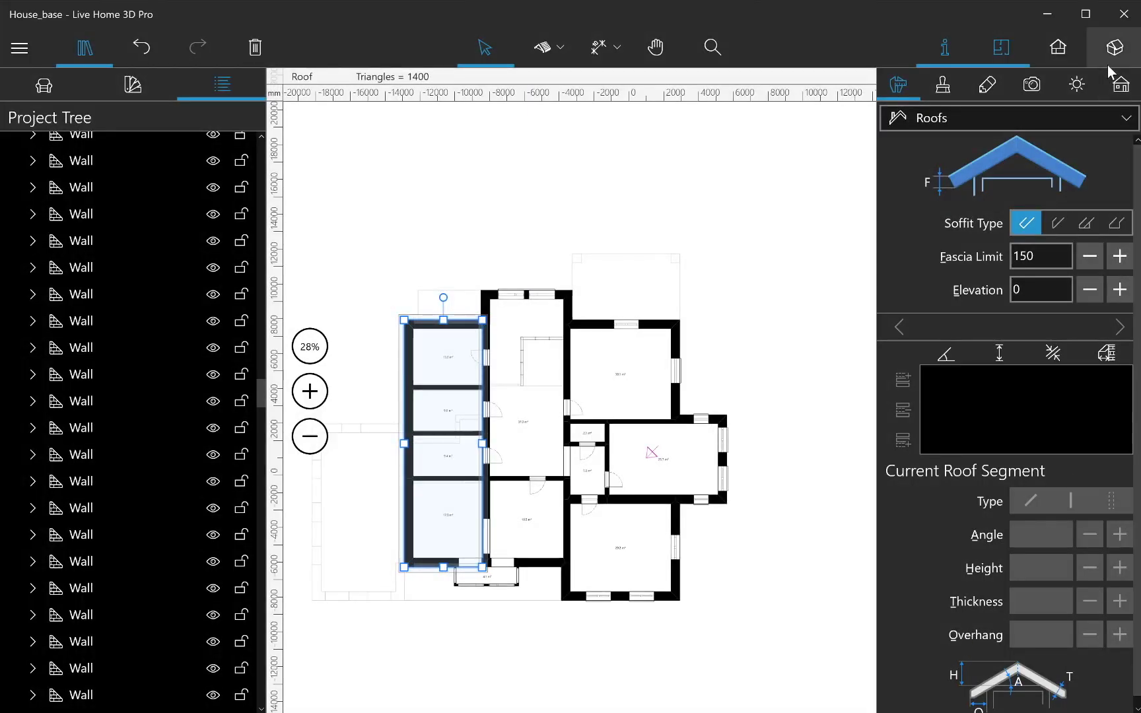
Step: Give the left wing's shed roof side a 25° slope and 1060 mm elevation
left_click(1115, 46)
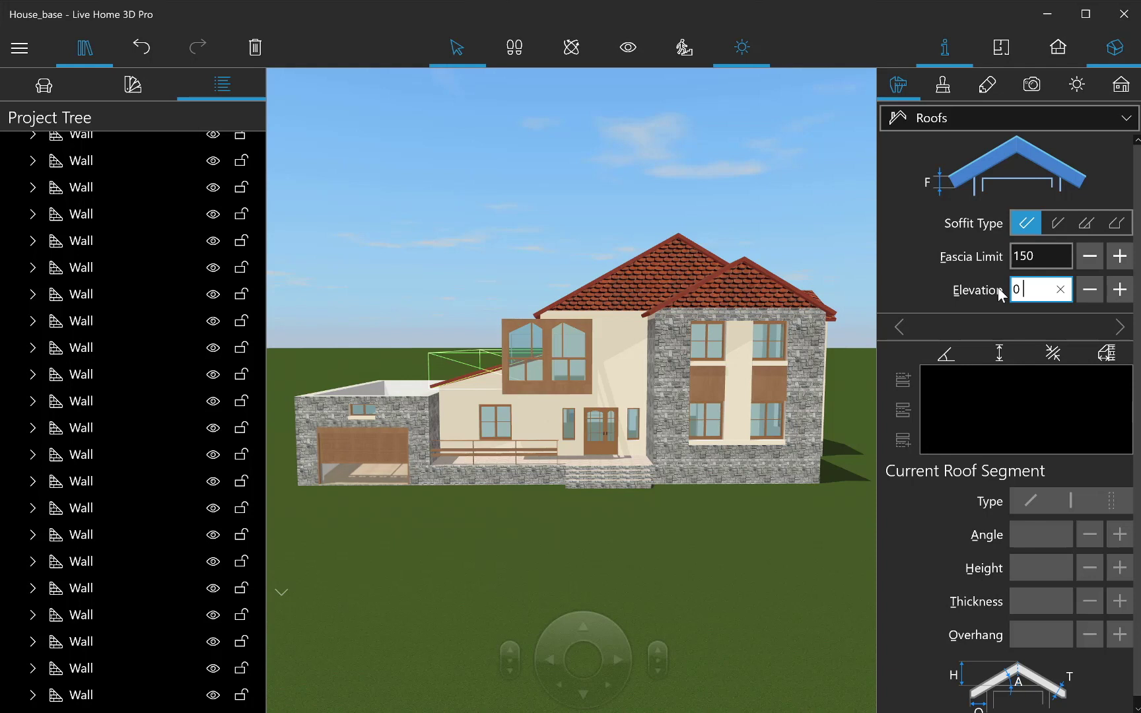
left_click(462, 383)
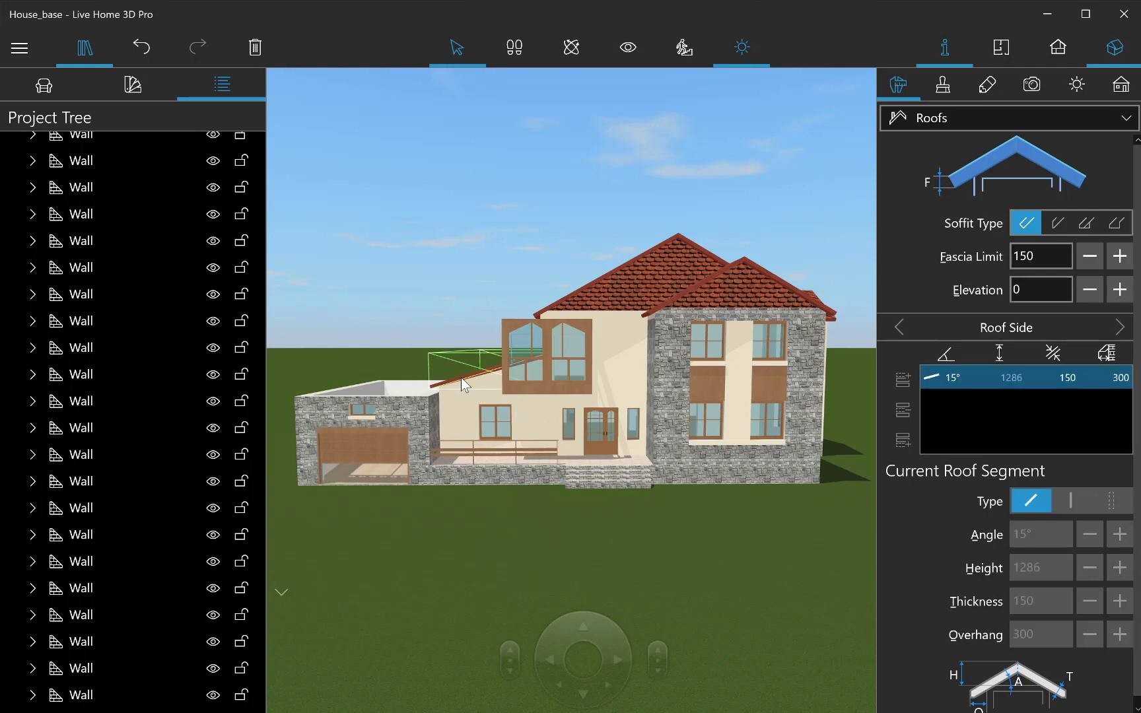
left_click(1025, 528)
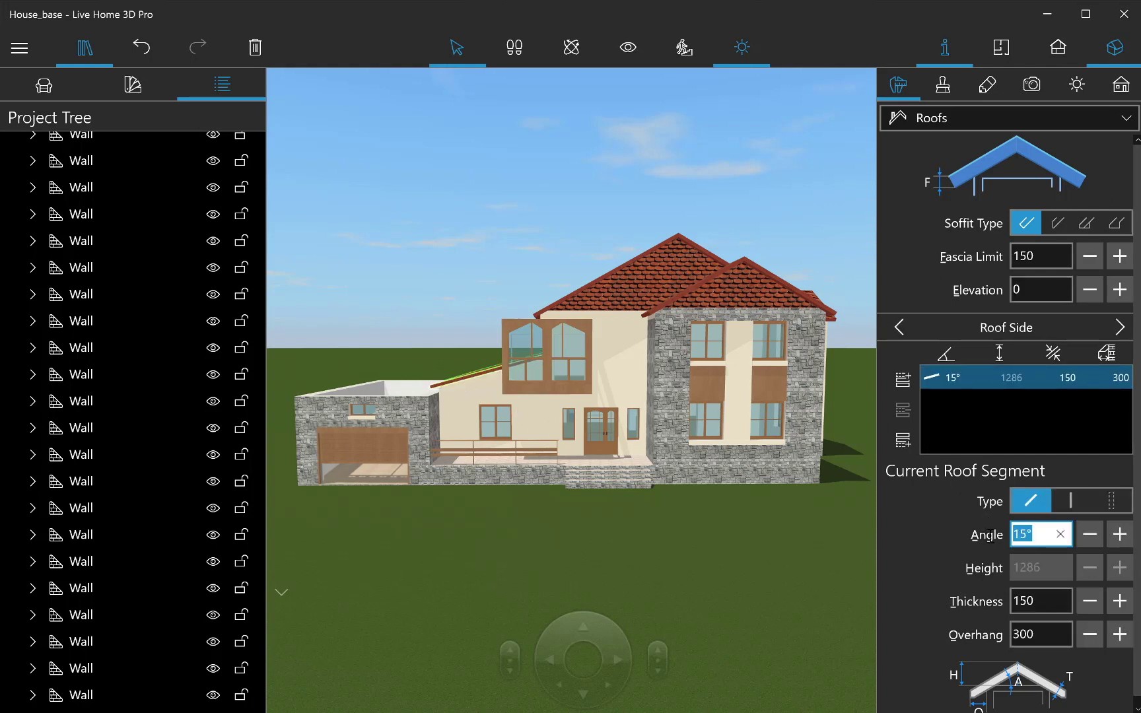
type("25")
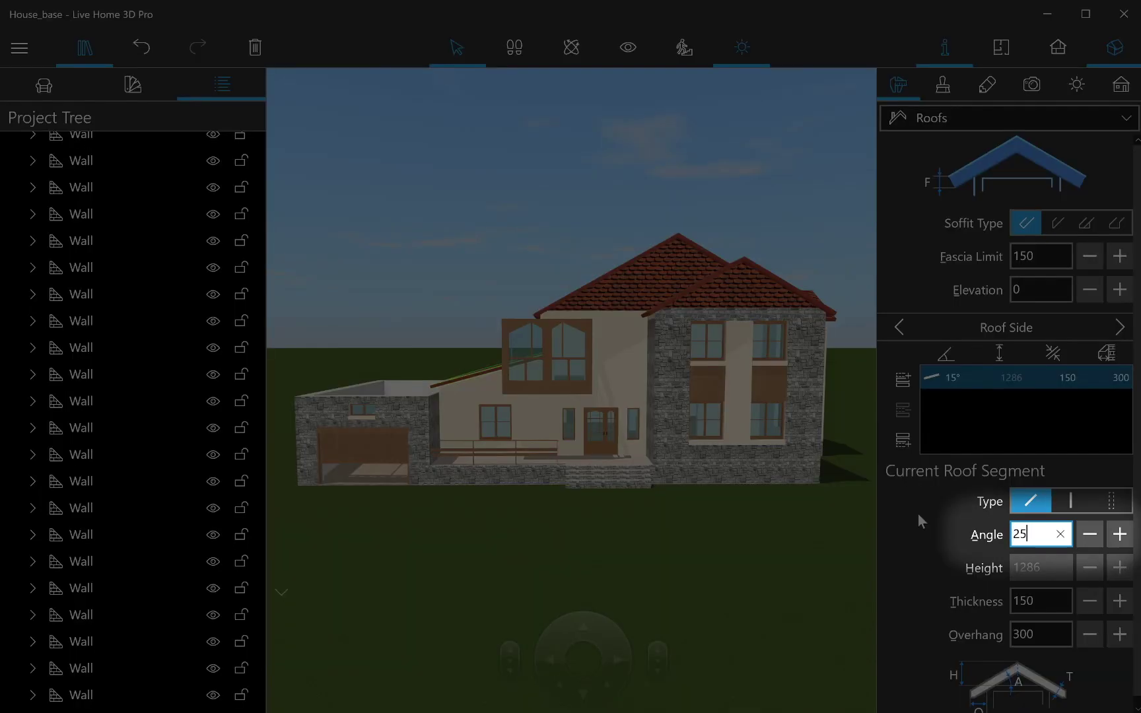
key("Return")
left_click(1048, 297)
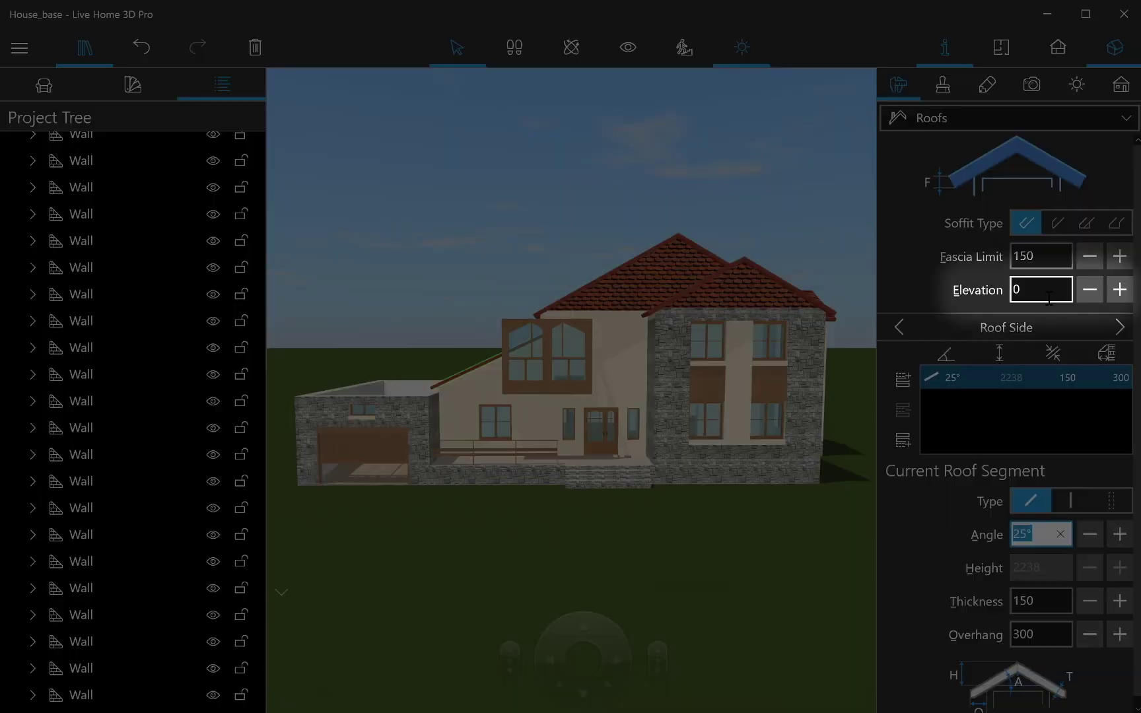
left_click(1049, 298)
type("10")
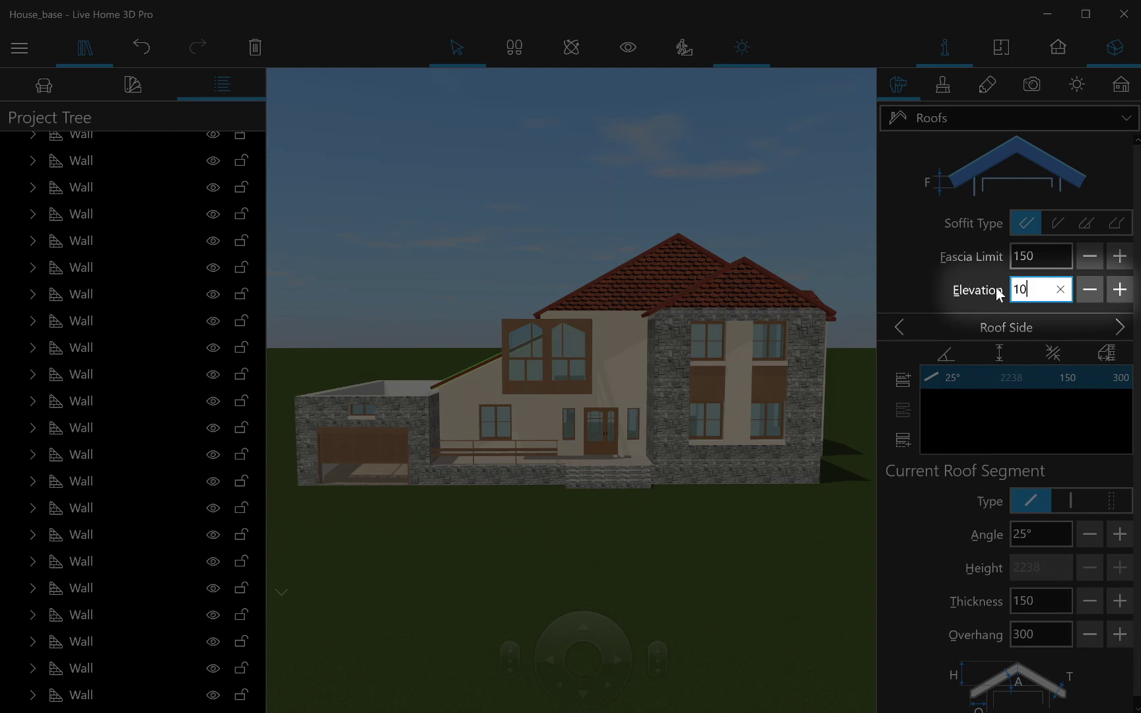
type("60")
key("Return")
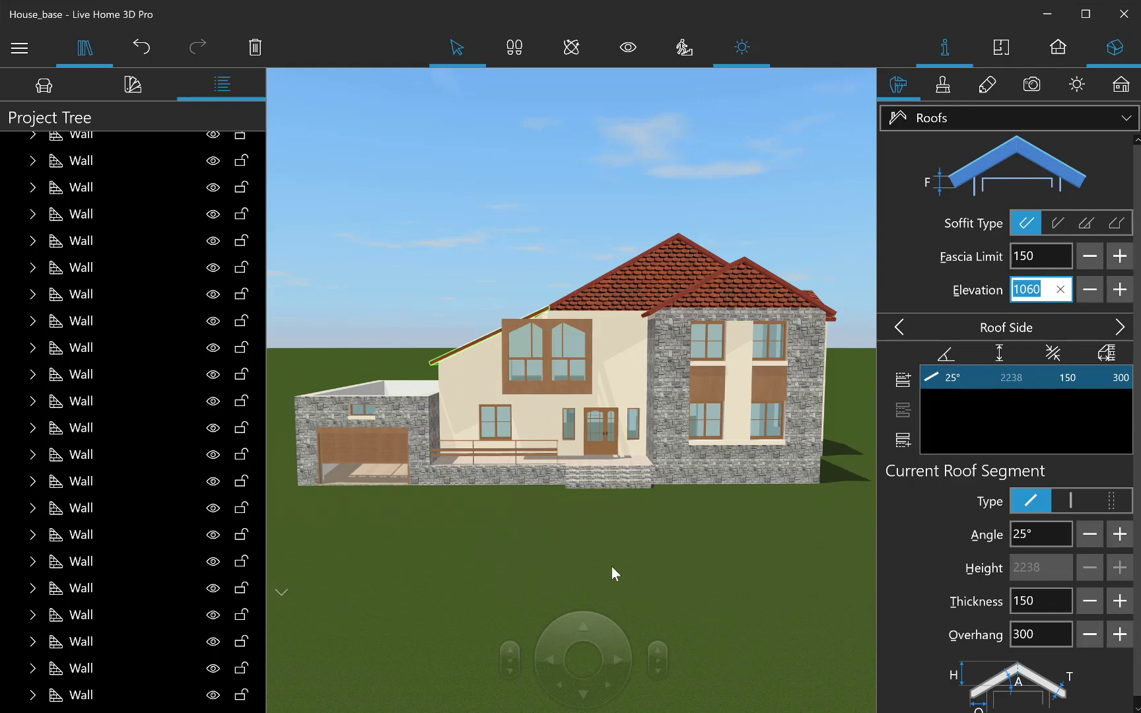
Step: Change the shed roof's three Roof Gable parts to the Hole type
scroll(180, 511, "down", 5)
scroll(132, 528, "down", 3)
left_click(33, 577)
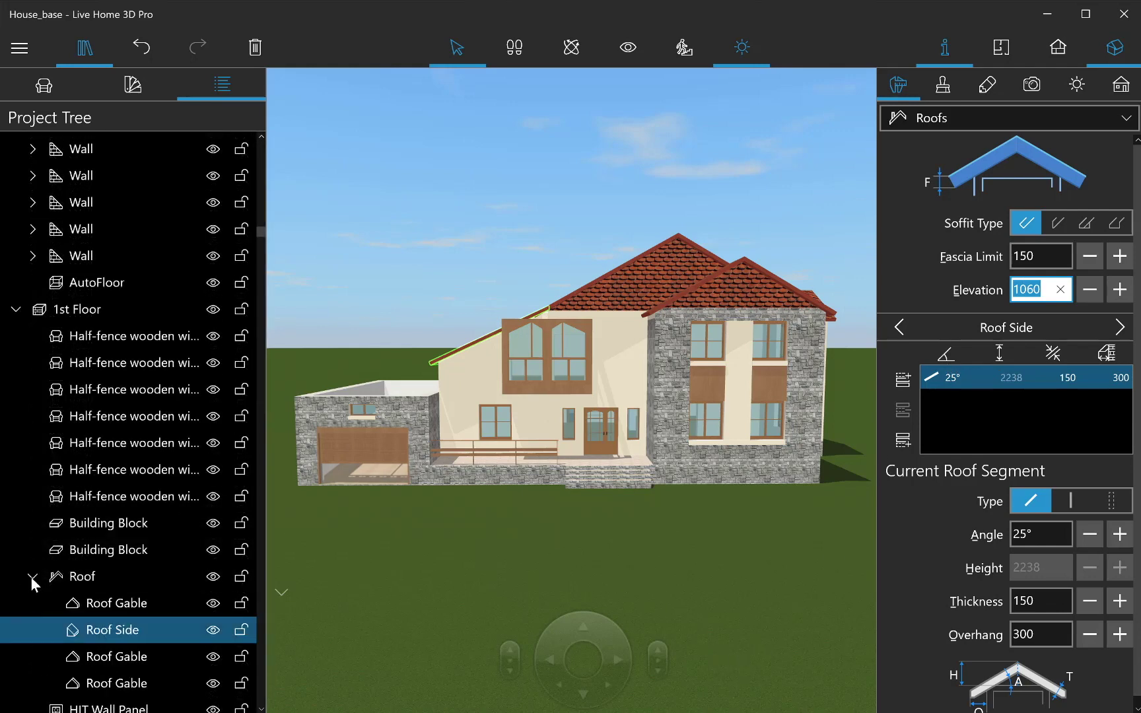
left_click(128, 609)
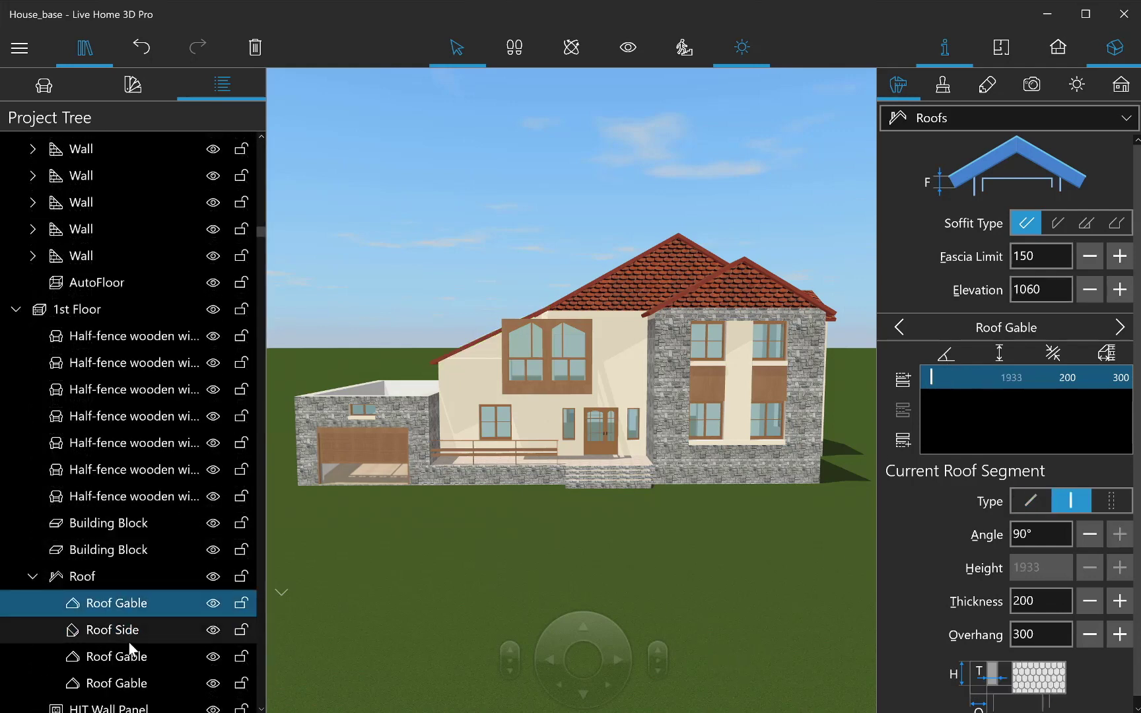
left_click(130, 656, "ctrl")
left_click(130, 683, "ctrl")
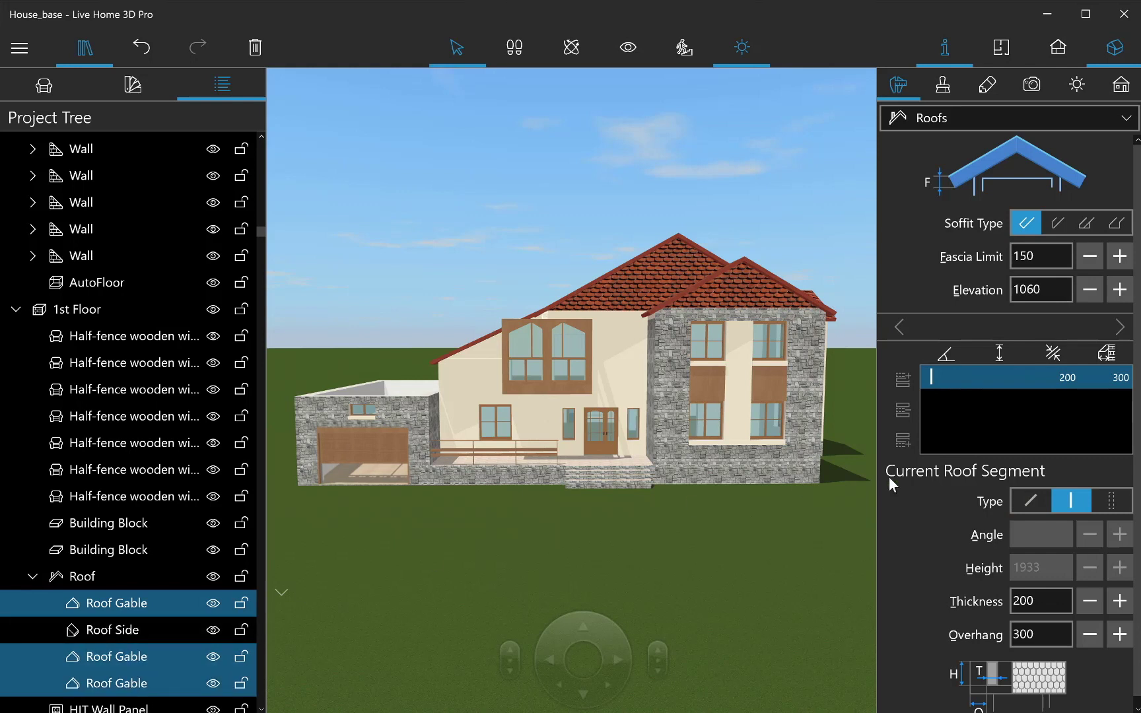
left_click(1114, 502)
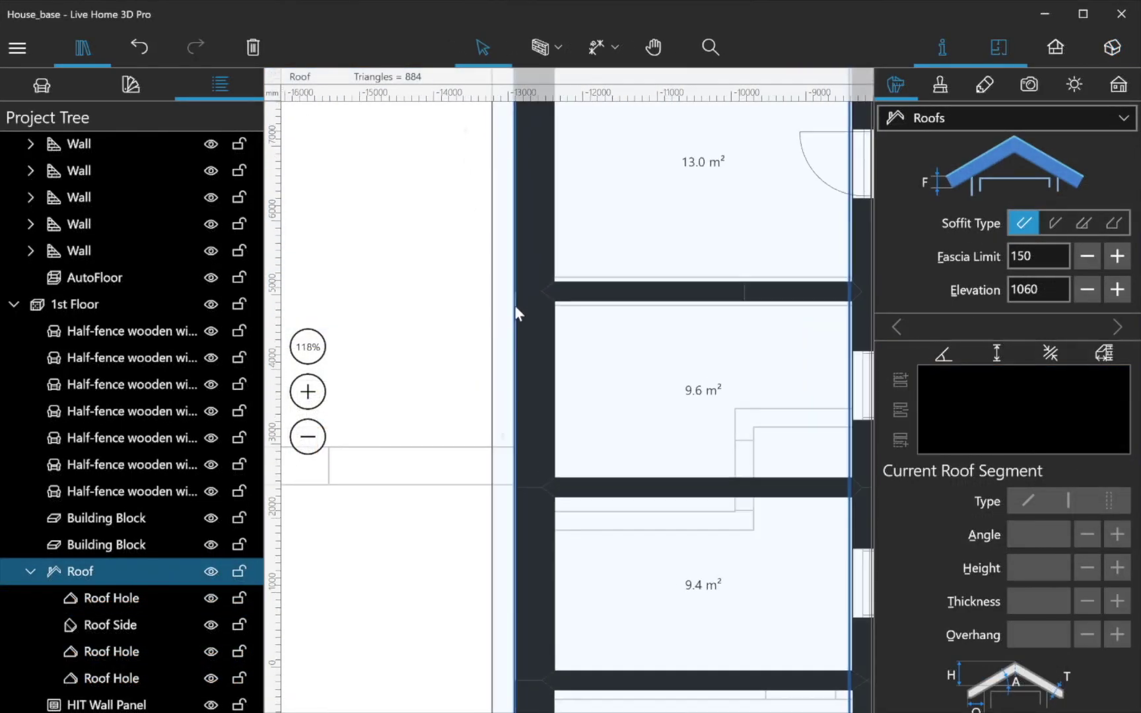
Step: Add a pair of contour points near the top of the roof's left edge
scroll(514, 305, "up", 2)
right_click(530, 309)
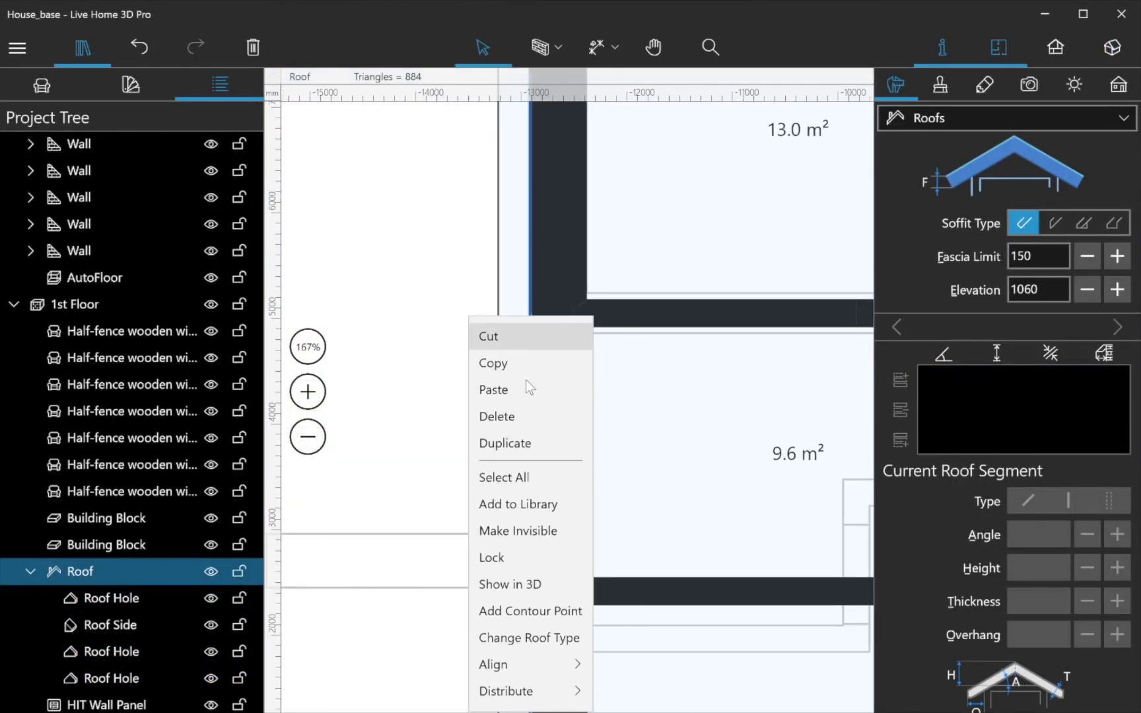
left_click(535, 612)
right_click(529, 326)
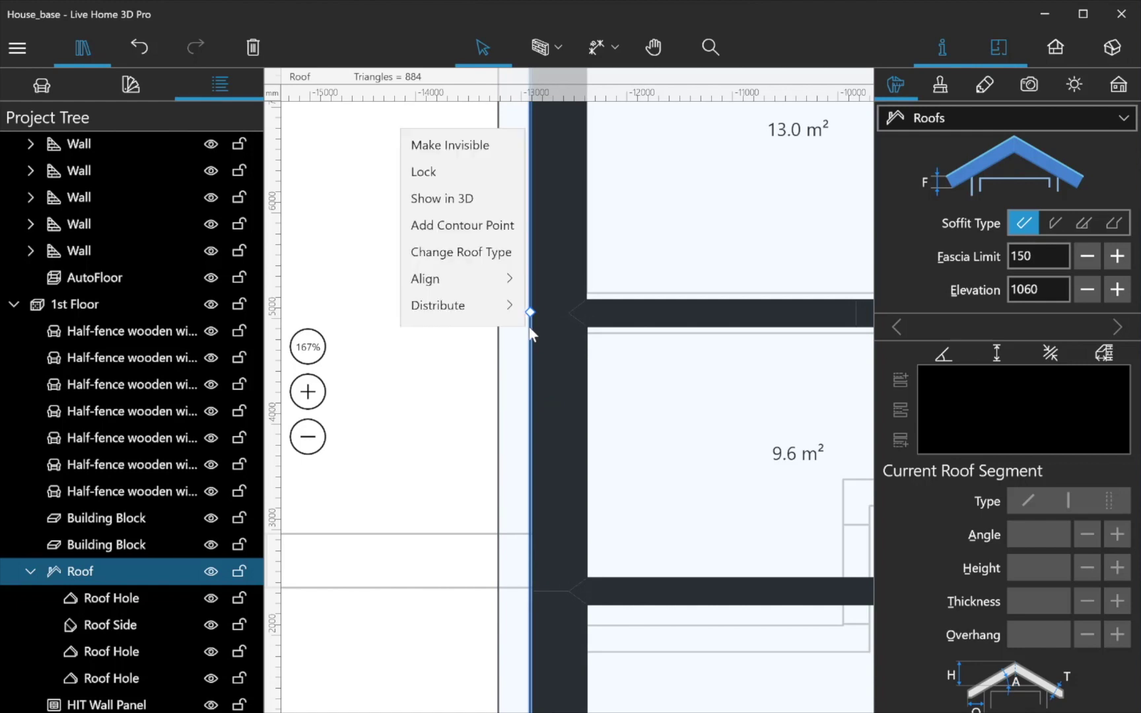
left_click(486, 424)
Step: Add a second pair of contour points lower on the same edge
scroll(486, 437, "down", 2)
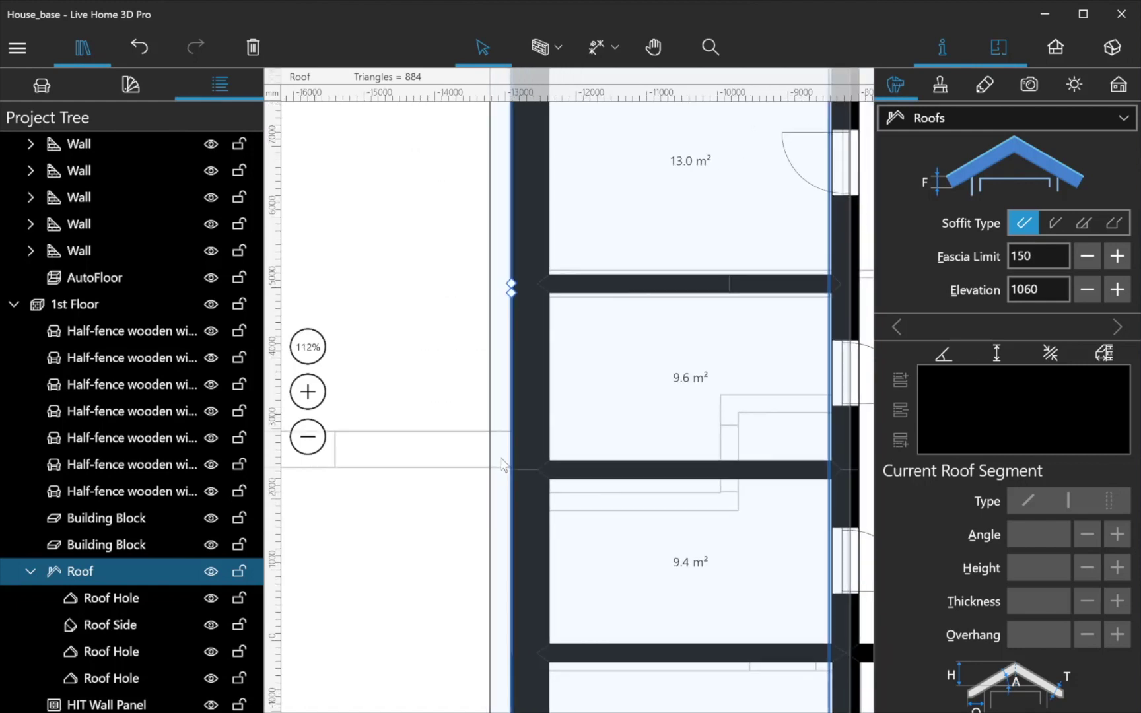
right_click(513, 577)
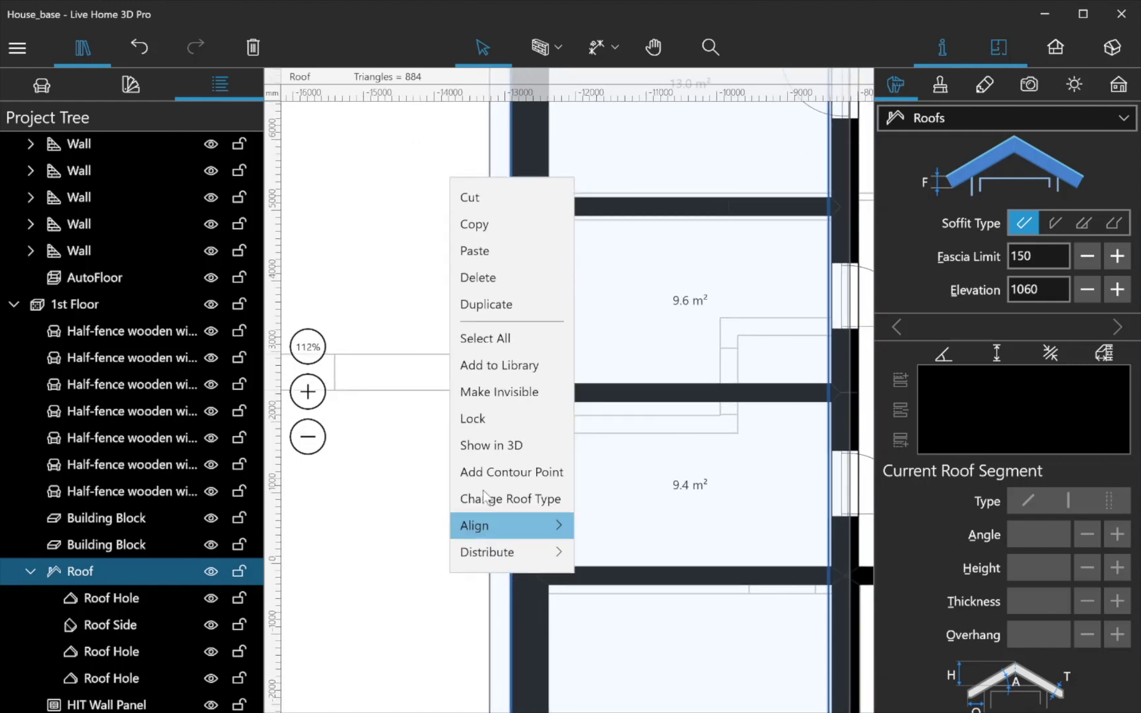
left_click(500, 470)
right_click(512, 573)
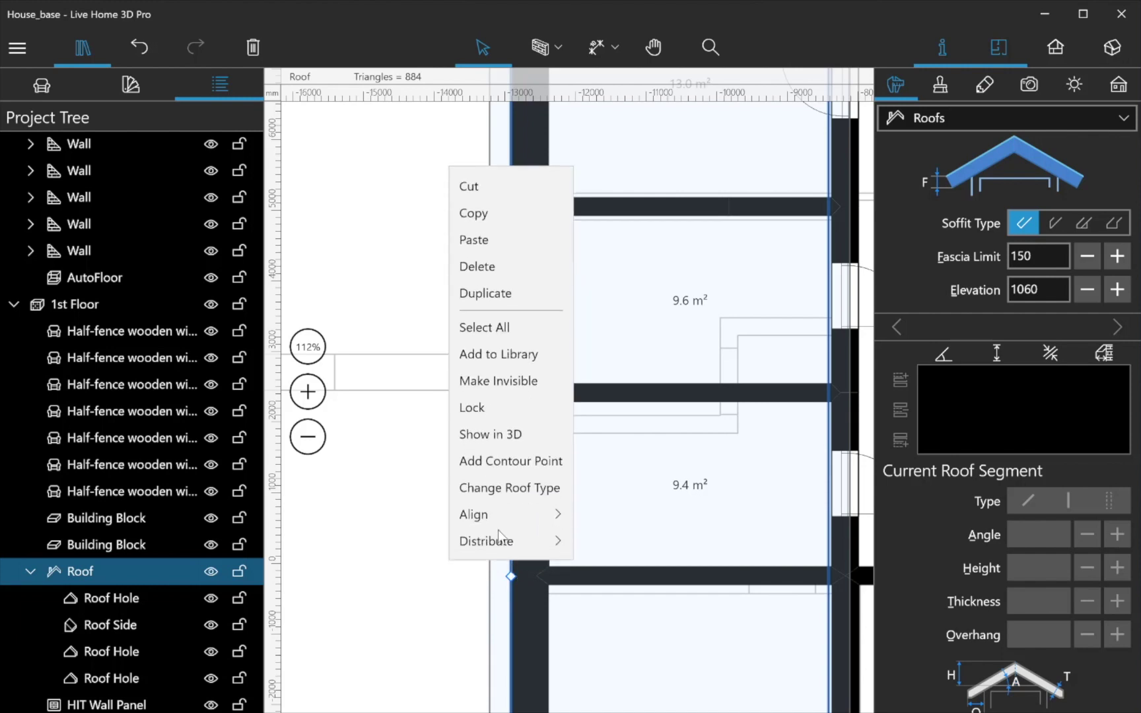
left_click(484, 461)
scroll(529, 505, "up", 3)
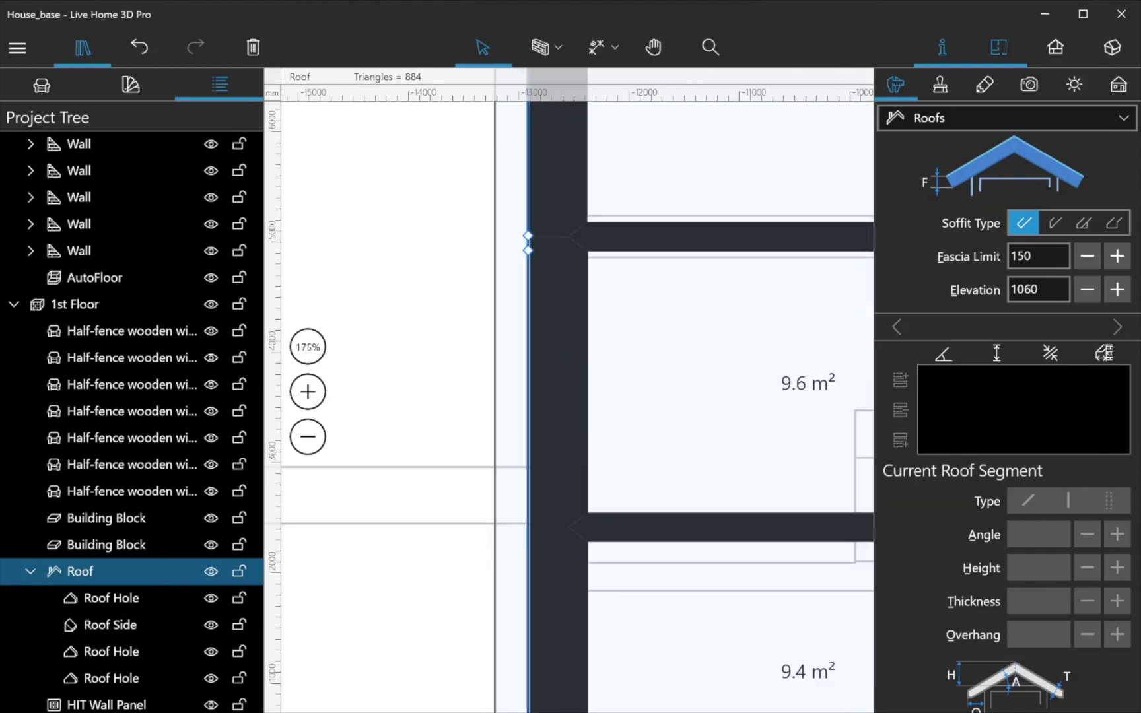
scroll(529, 505, "up", 3)
scroll(529, 505, "up", 3)
Step: Align the upper contour point with the wall corner and snap the outline corner onto the block corner
scroll(529, 504, "up", 2)
middle_click_drag(664, 334, 658, 356)
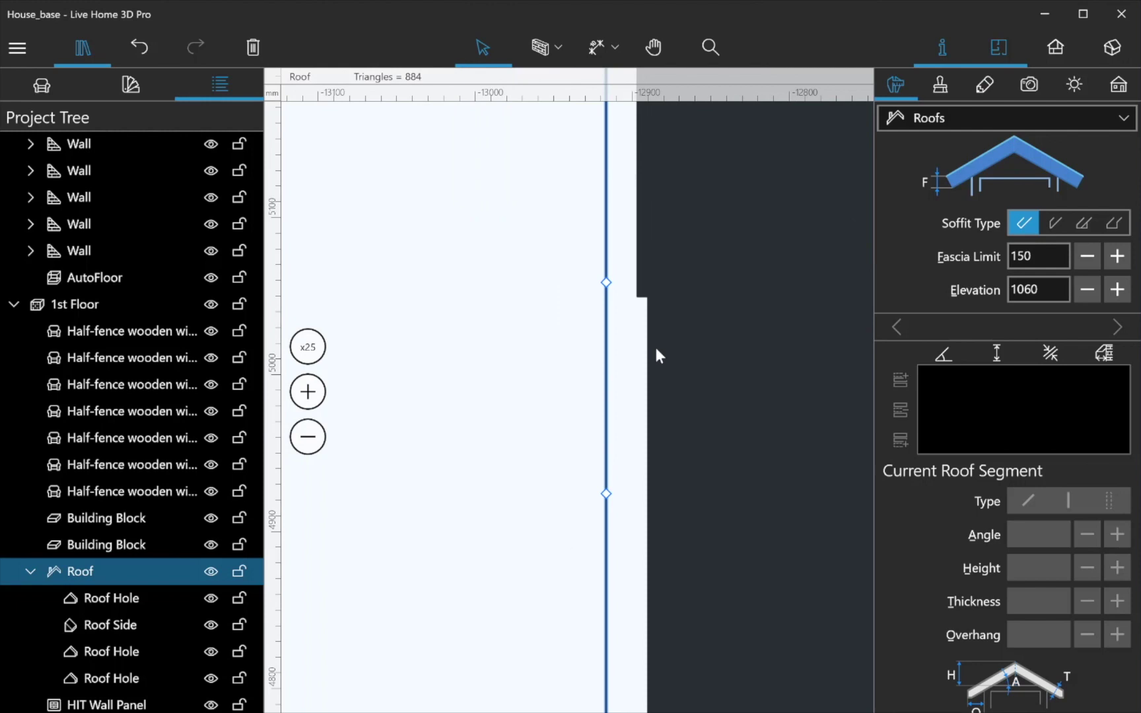
left_click_drag(602, 283, 606, 298)
left_click_drag(605, 493, 598, 333)
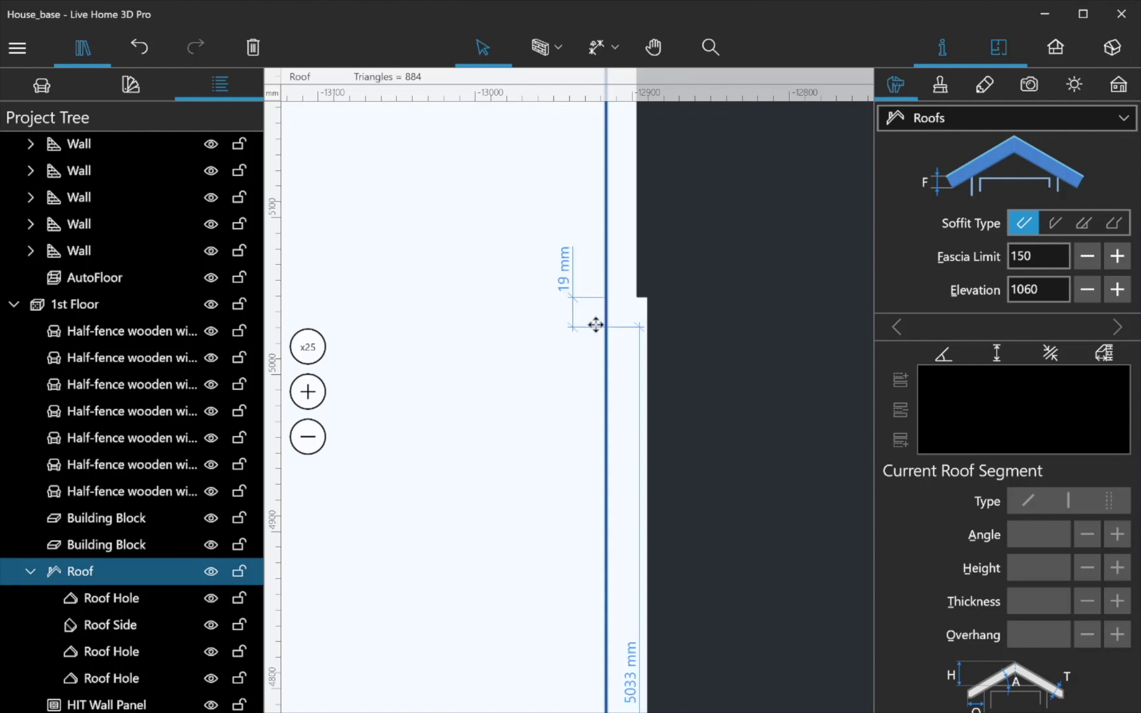
left_click_drag(599, 328, 581, 298)
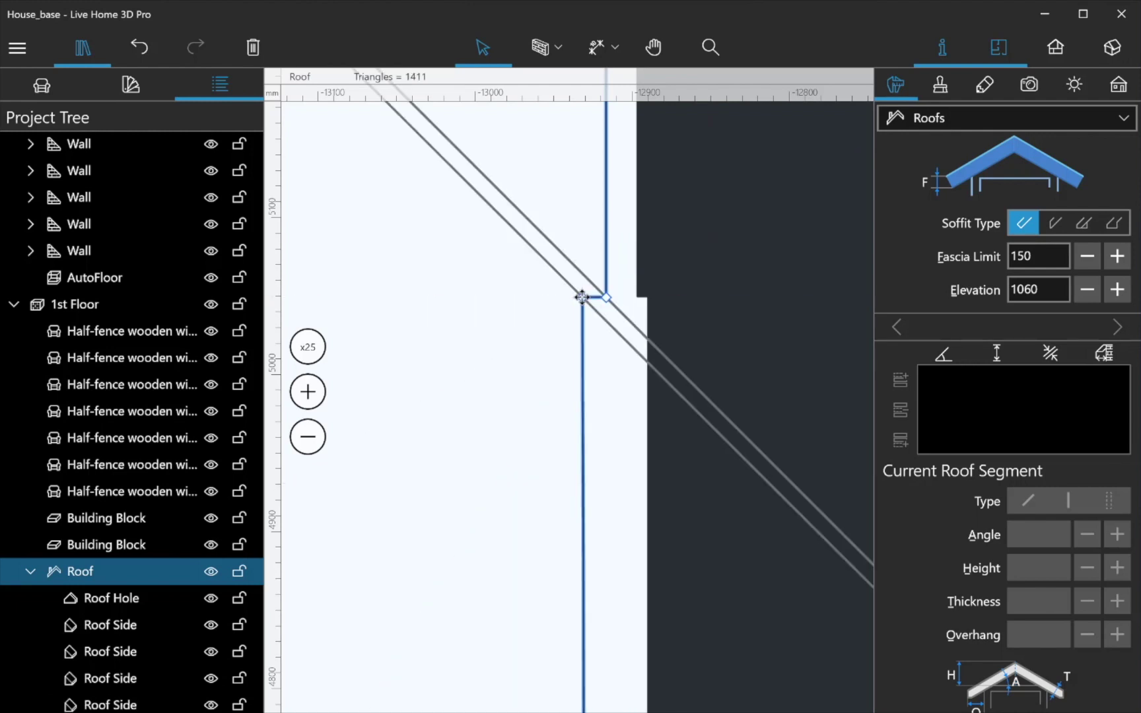
left_click(318, 442)
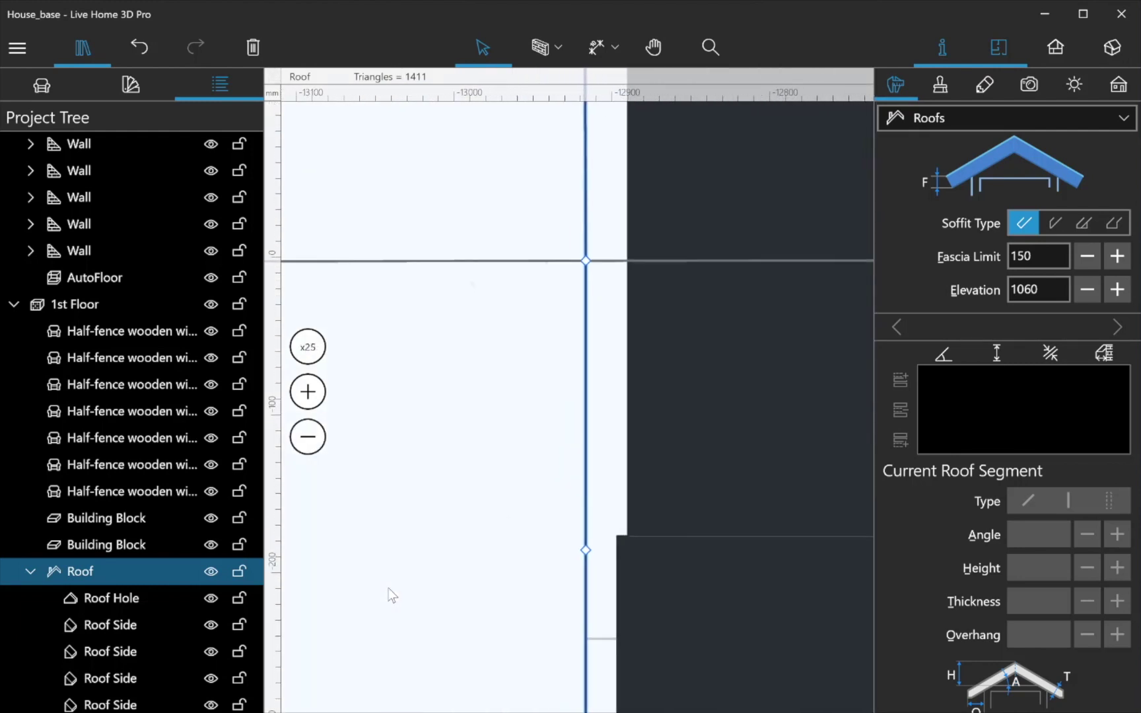
mouse_move(578, 534)
left_mouse_down()
mouse_move(575, 250)
mouse_move(574, 486)
mouse_move(540, 527)
mouse_move(558, 526)
left_mouse_up()
left_click(503, 522)
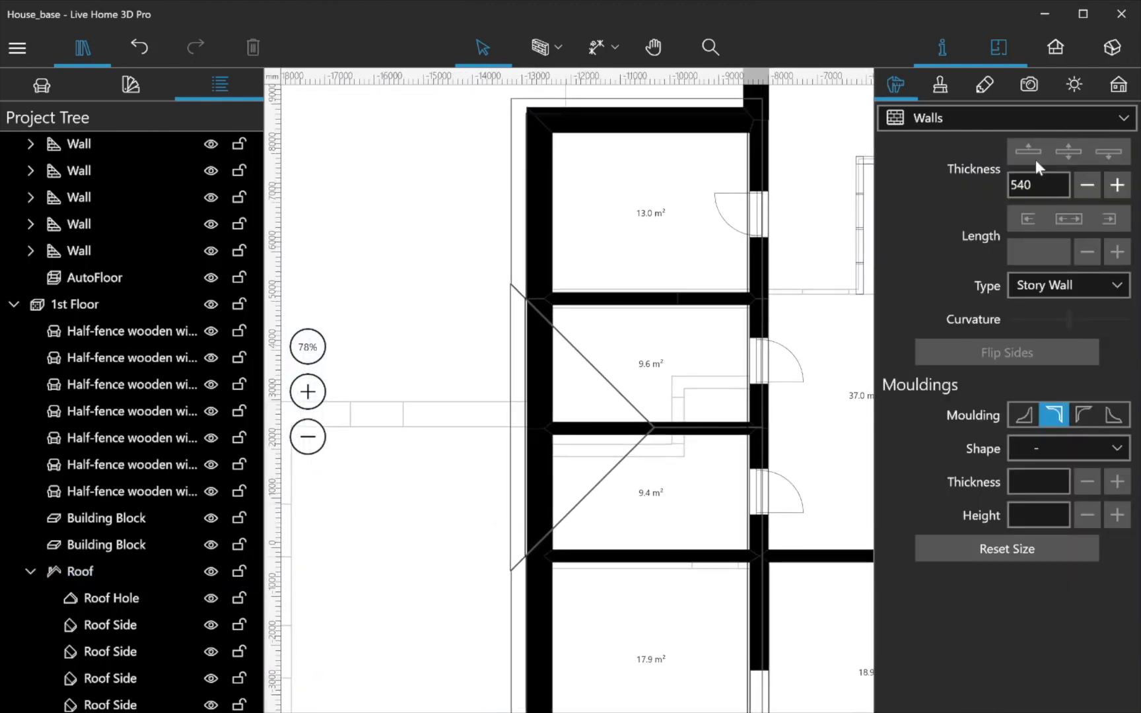
Step: In 3D view, change the selected left wing roof side to a Hole
left_click(1111, 48)
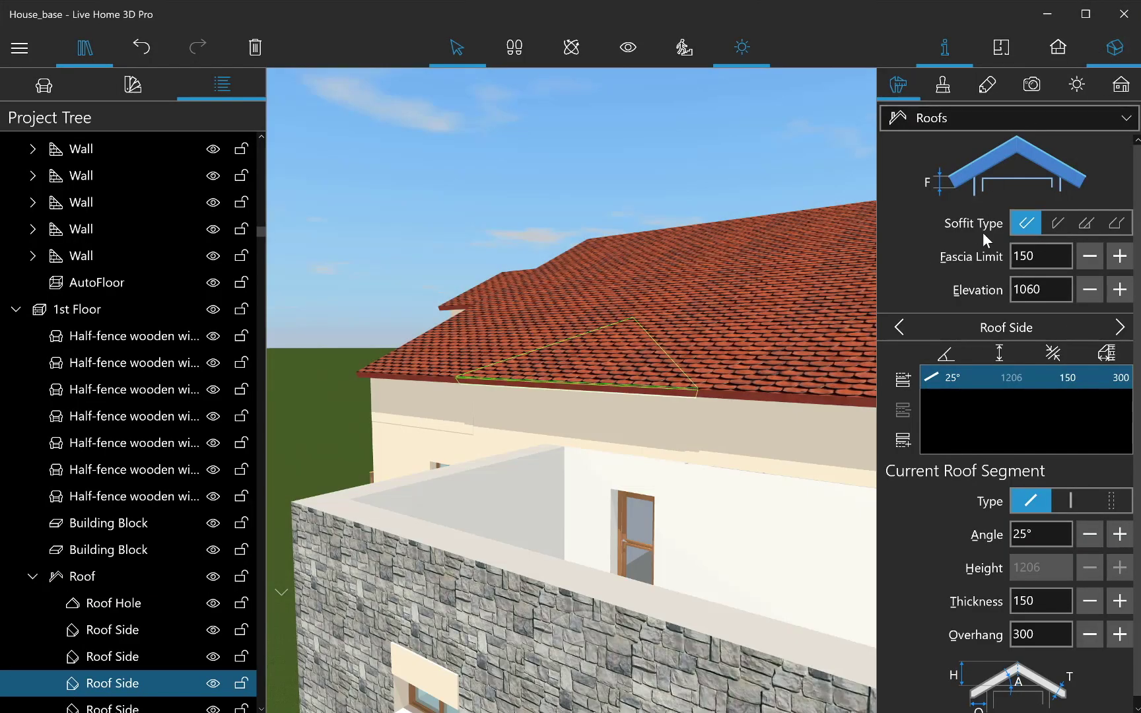
left_click(1105, 503)
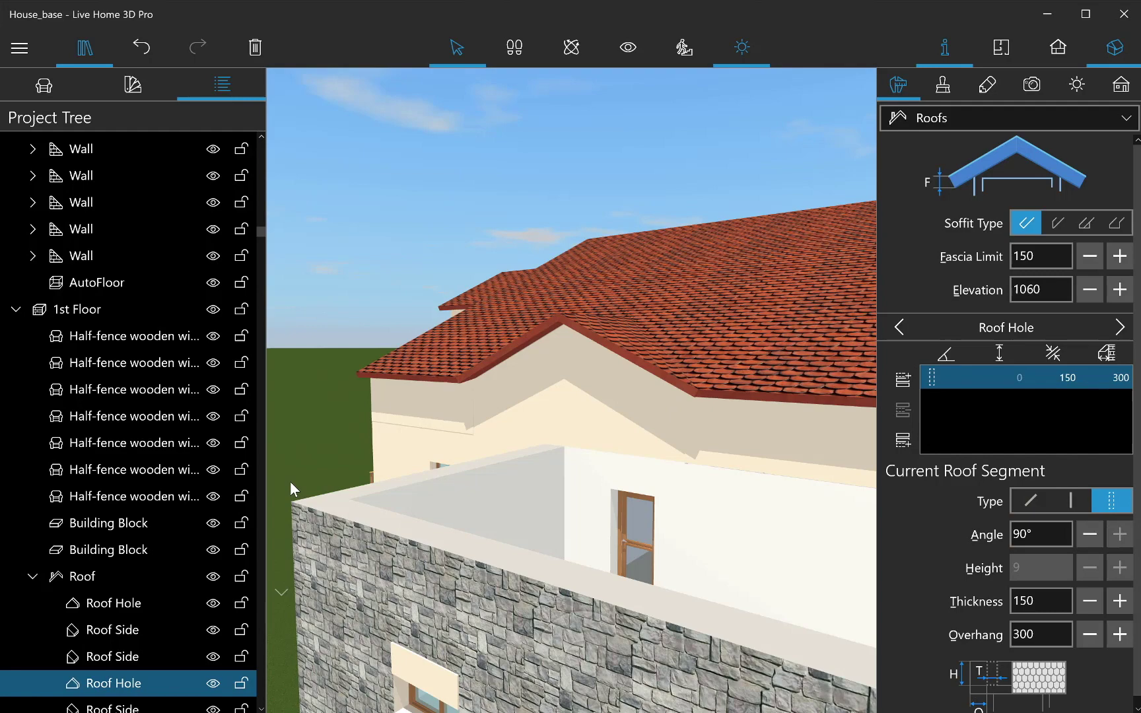
key("ctrl+1")
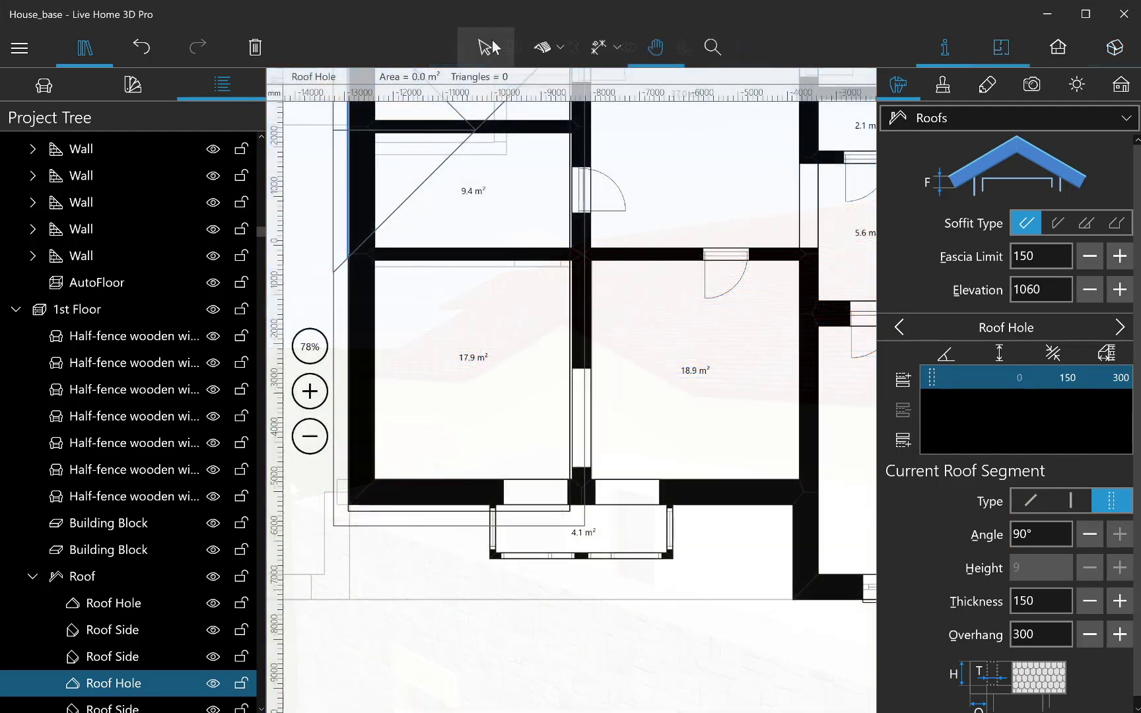
Step: Draw a gable roof over the 4.1 m² bay window, rotated so the gable faces outward
left_click(560, 46)
left_click(638, 282)
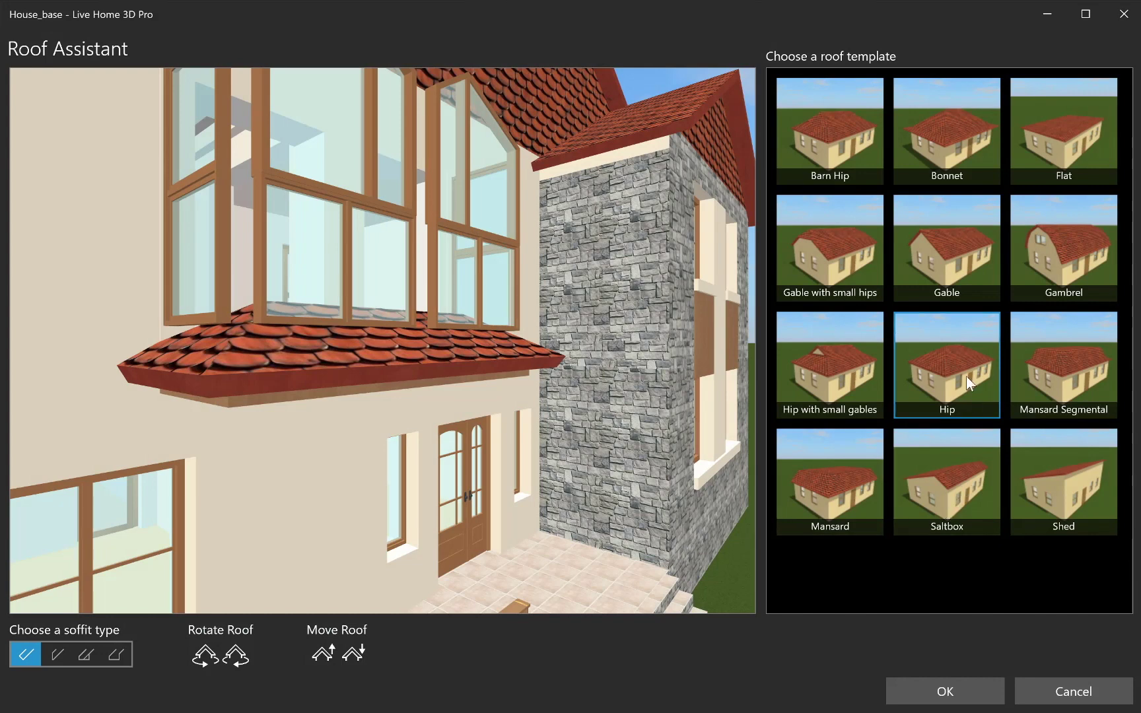
left_click(971, 270)
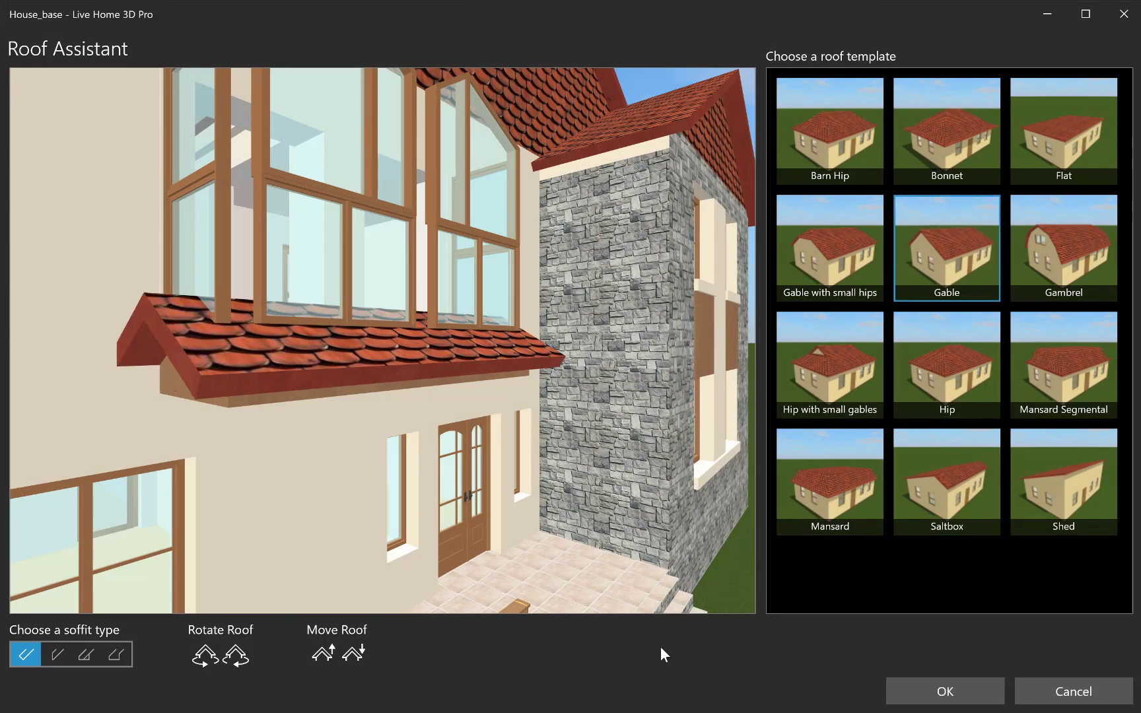
left_click(205, 659)
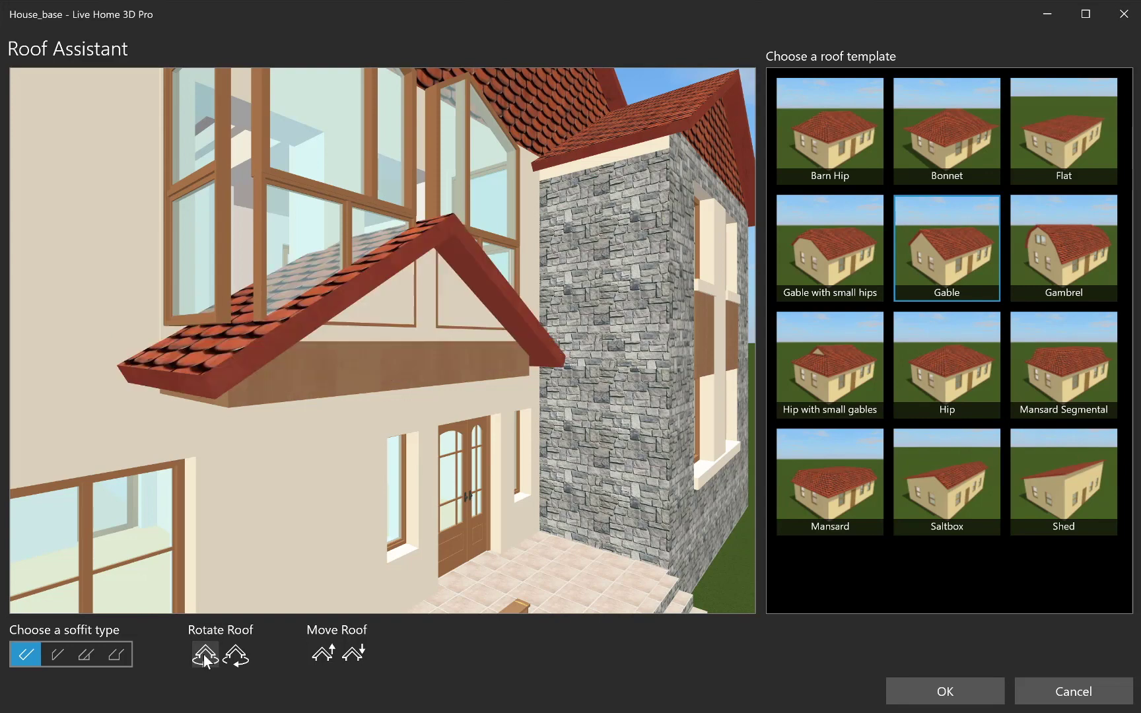
left_click(945, 686)
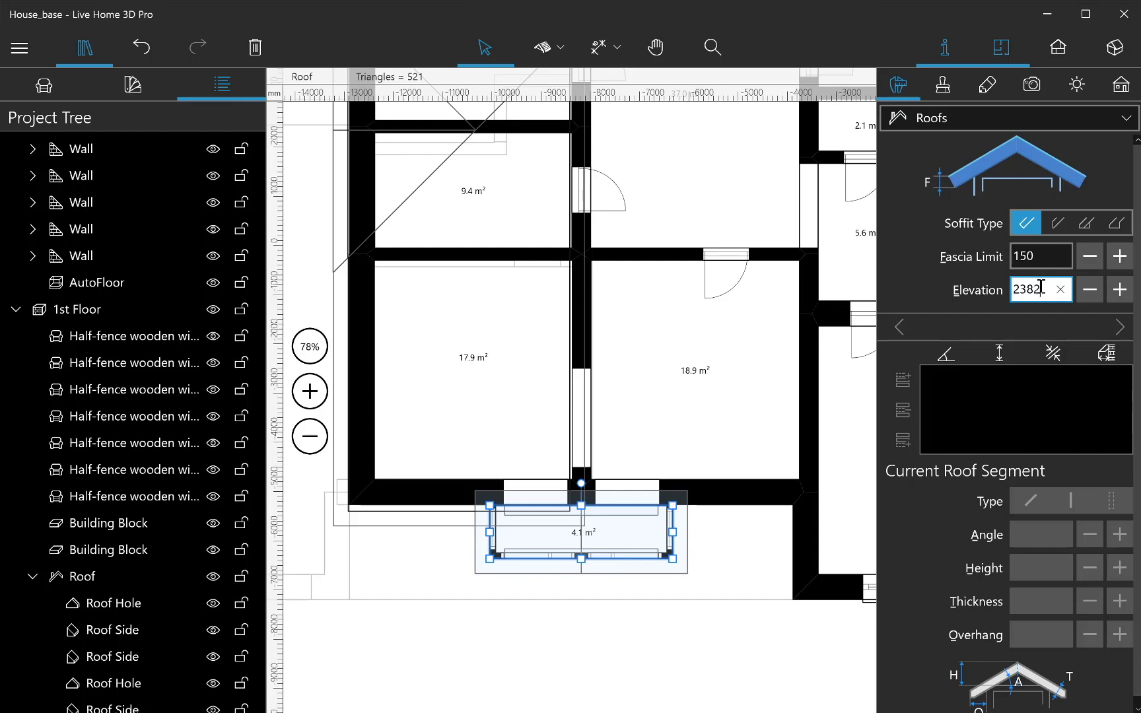
Step: In 3D, set both side slopes of the bay roof to 25°
left_click(1114, 46)
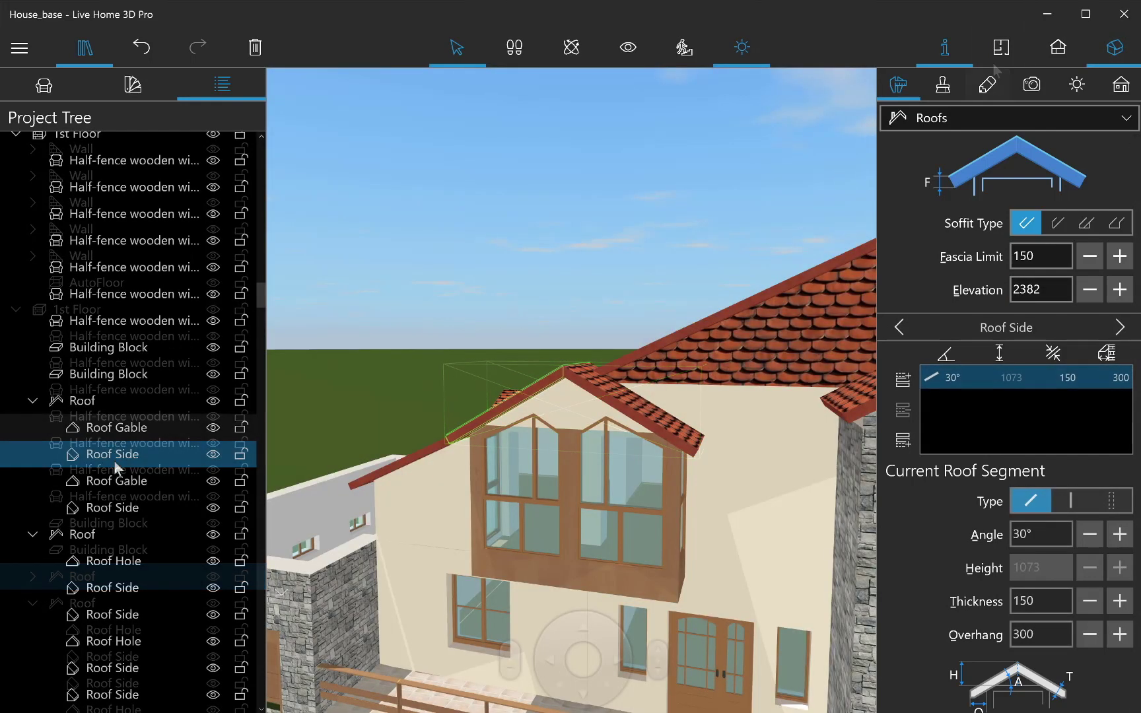
left_click(118, 508, "ctrl")
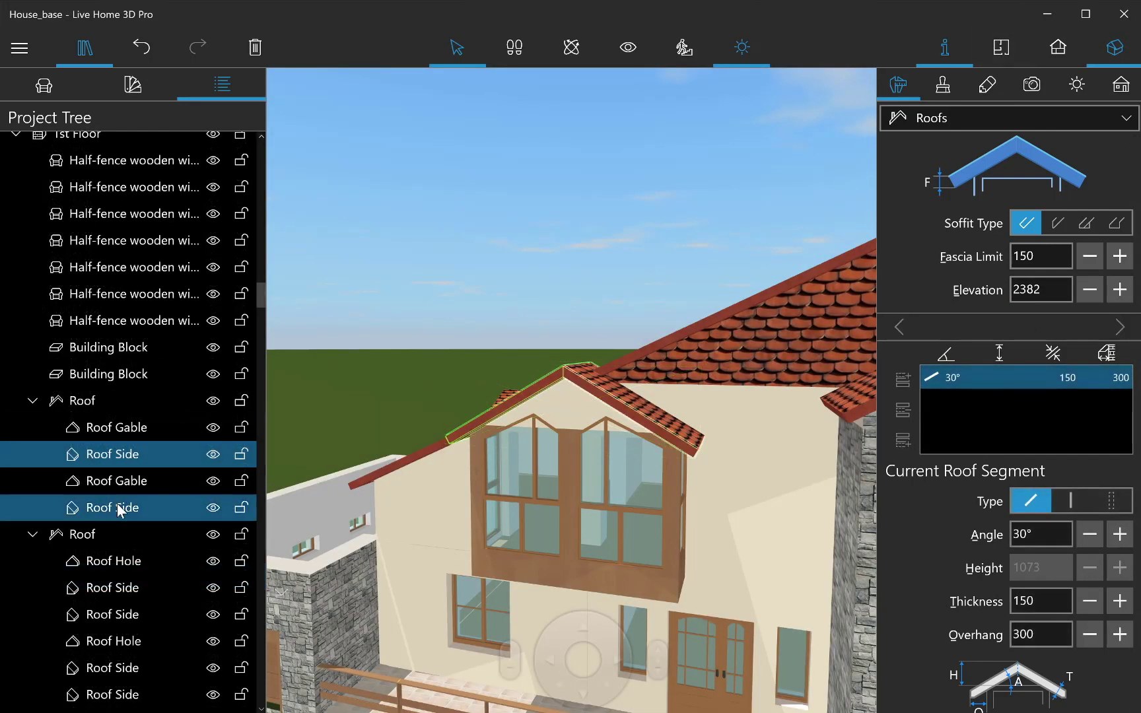
left_click(1052, 533)
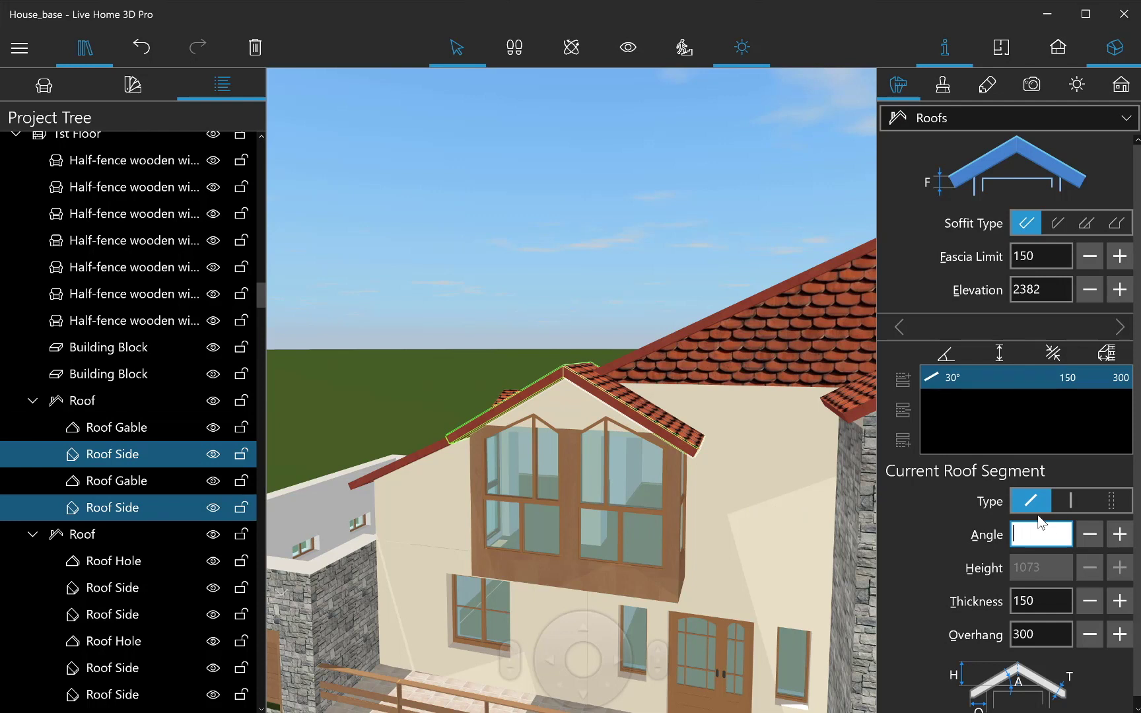
type("25")
key("Return")
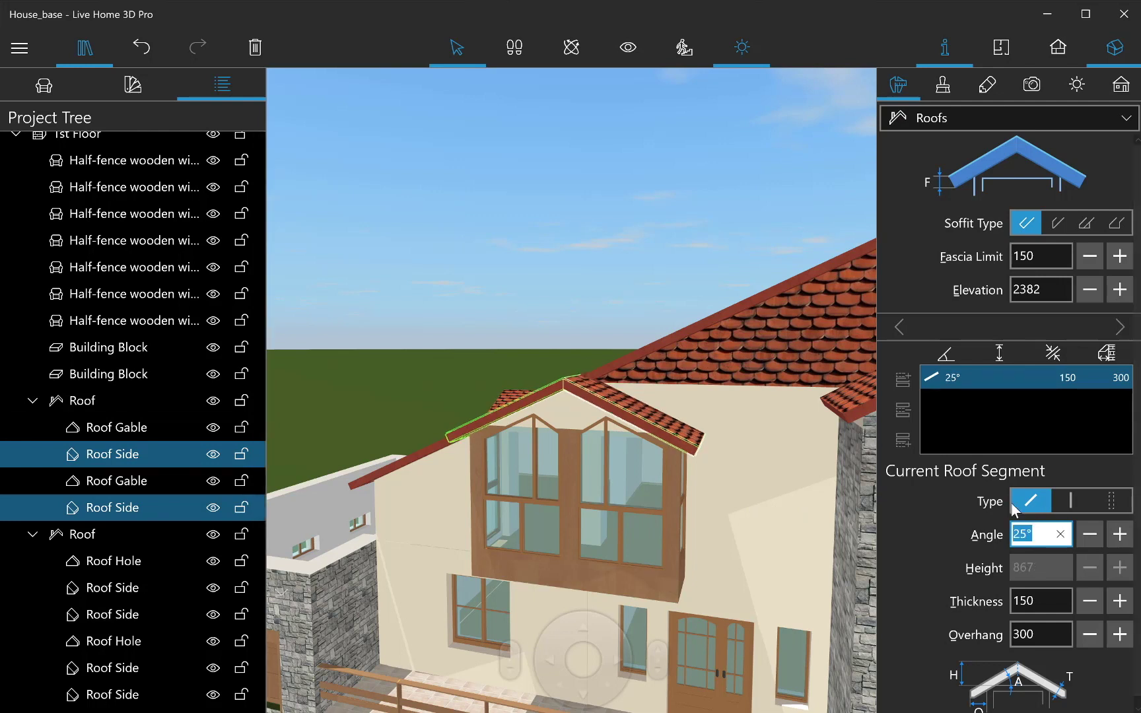
Step: Turn both gable ends of the bay roof into holes, then return to the 2D plan
left_click(150, 489)
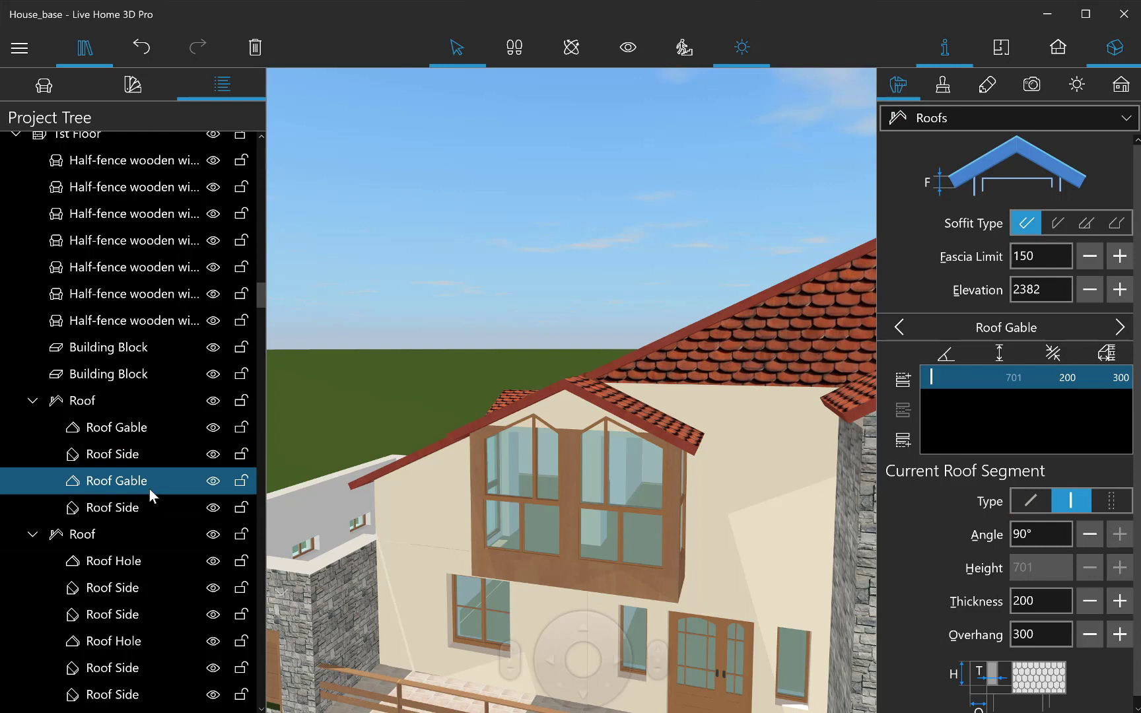
left_click(123, 429, "ctrl")
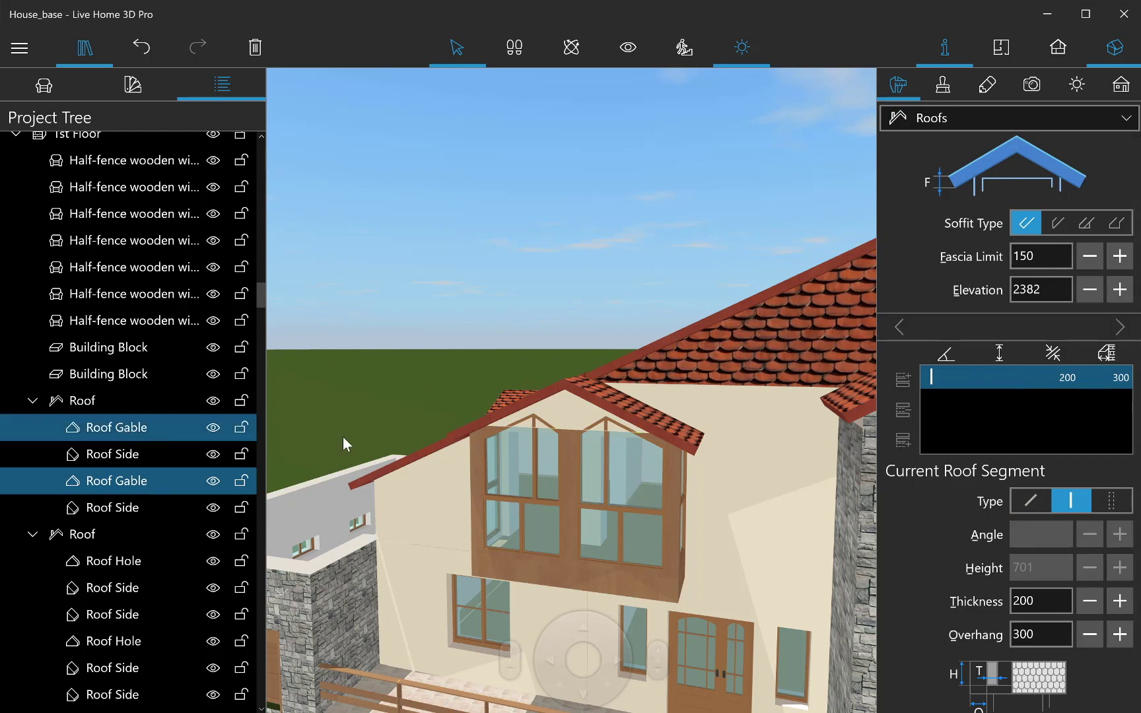
left_click(1112, 502)
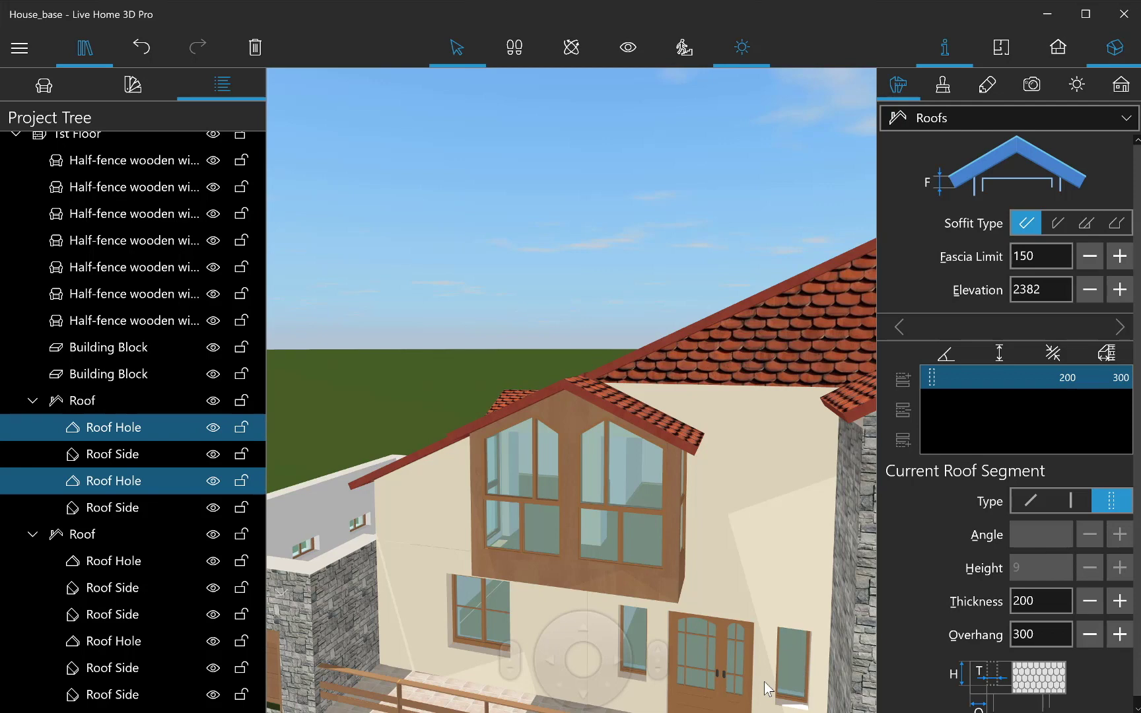
scroll(766, 689, "down", 5)
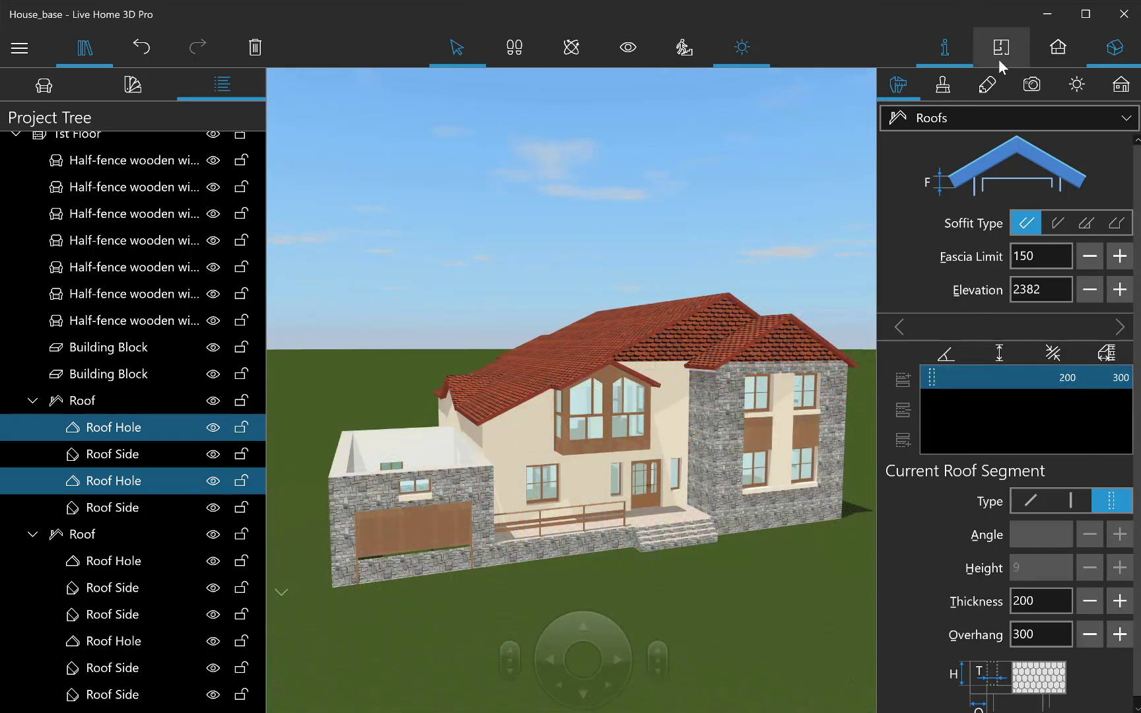
left_click(998, 58)
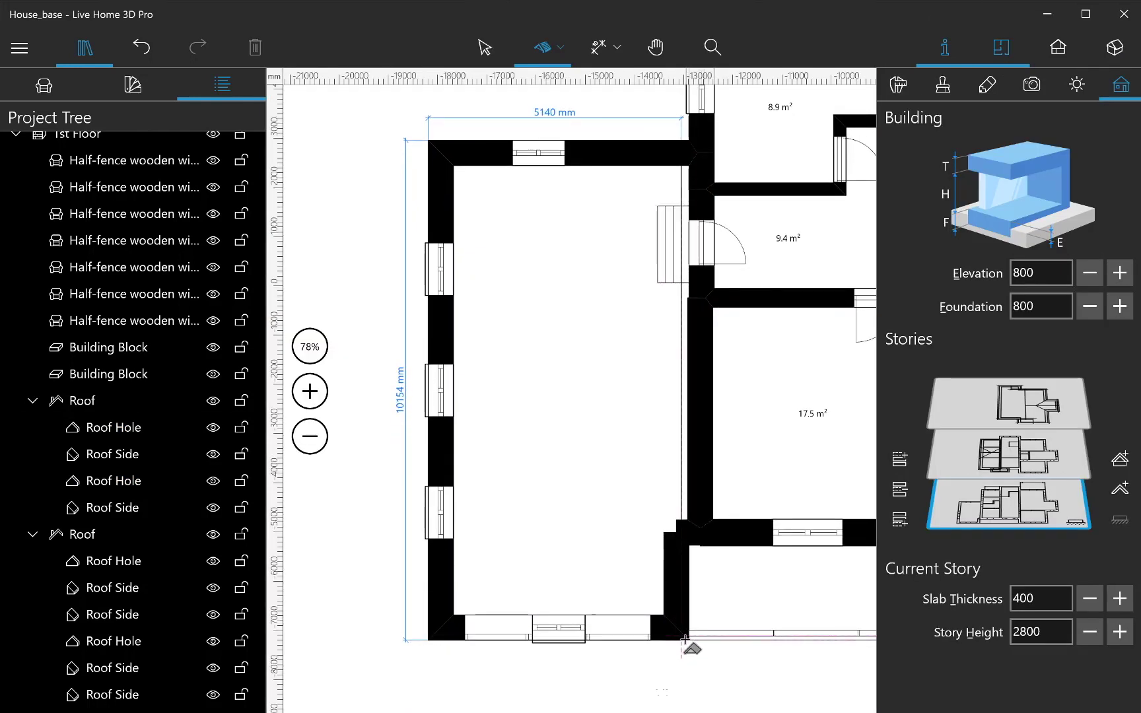
Step: Draw a shed roof over the low side wing, rotated to slope away from the house
left_click_drag(685, 639, 688, 640)
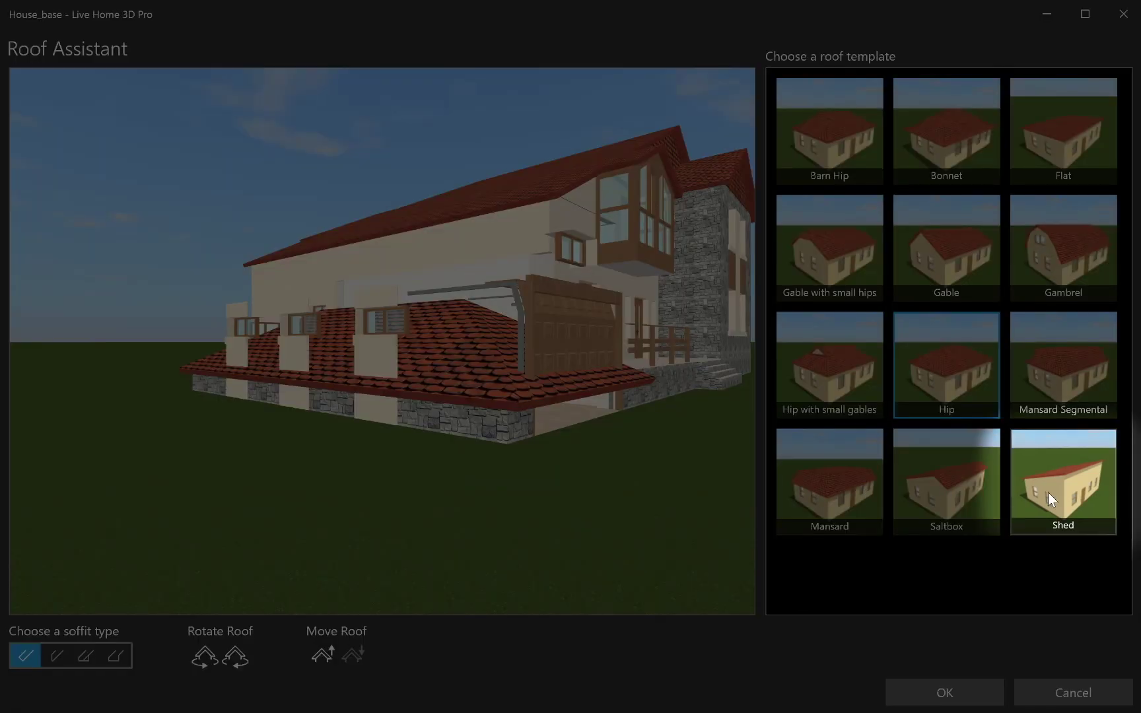
left_click(1048, 492)
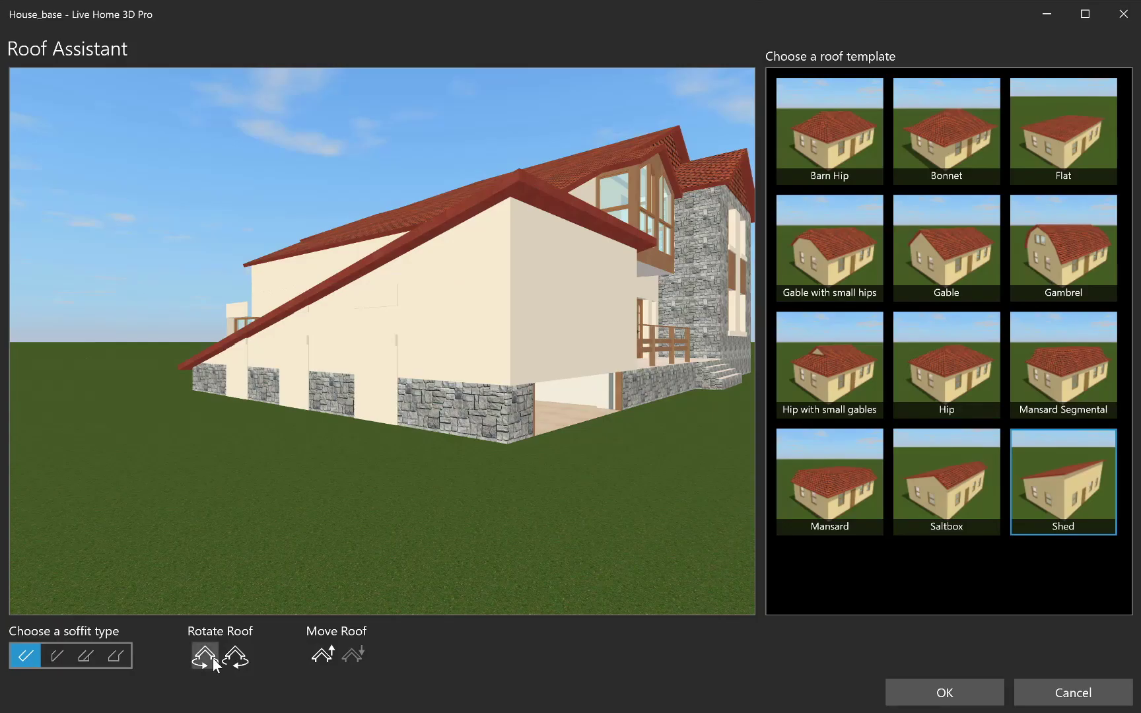
left_click(214, 663)
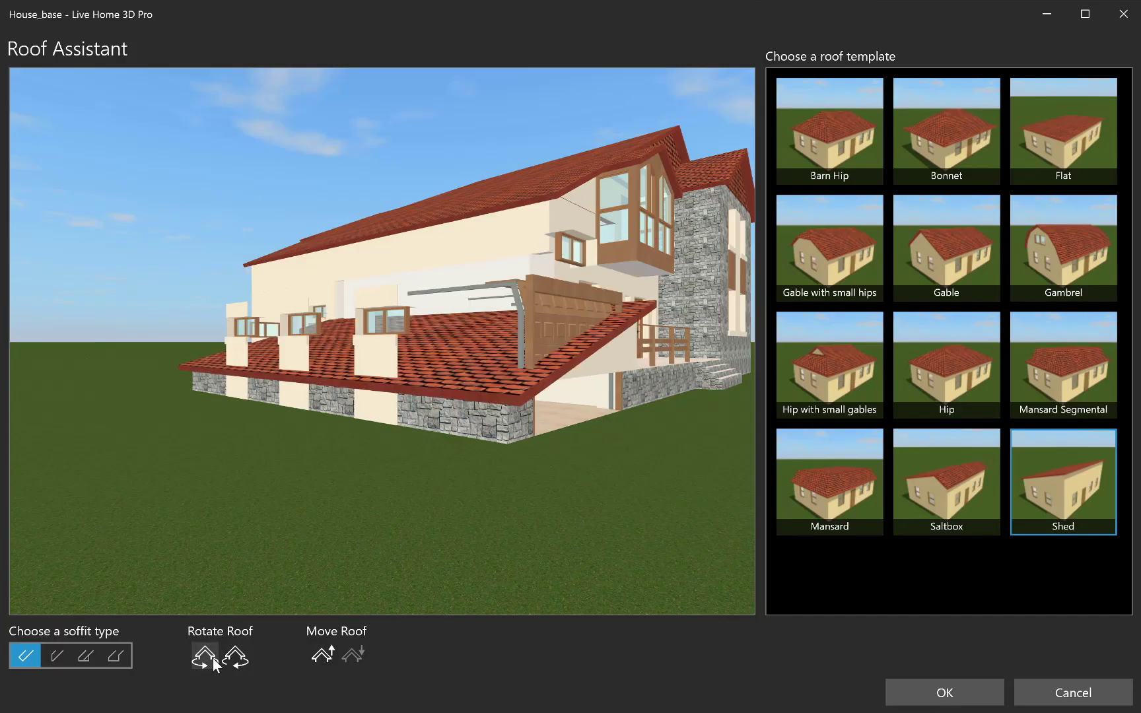
left_click(948, 691)
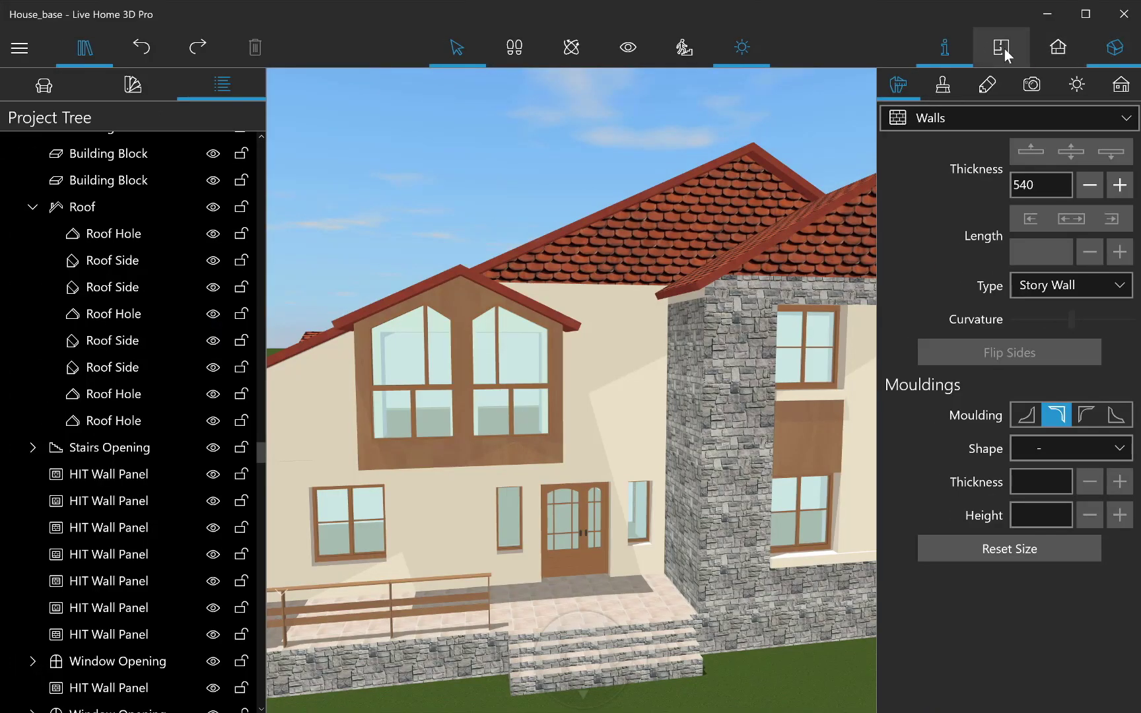
Step: In the 2D plan, outline a 3840 × 1404 mm roof rectangle over the front door
left_click(999, 56)
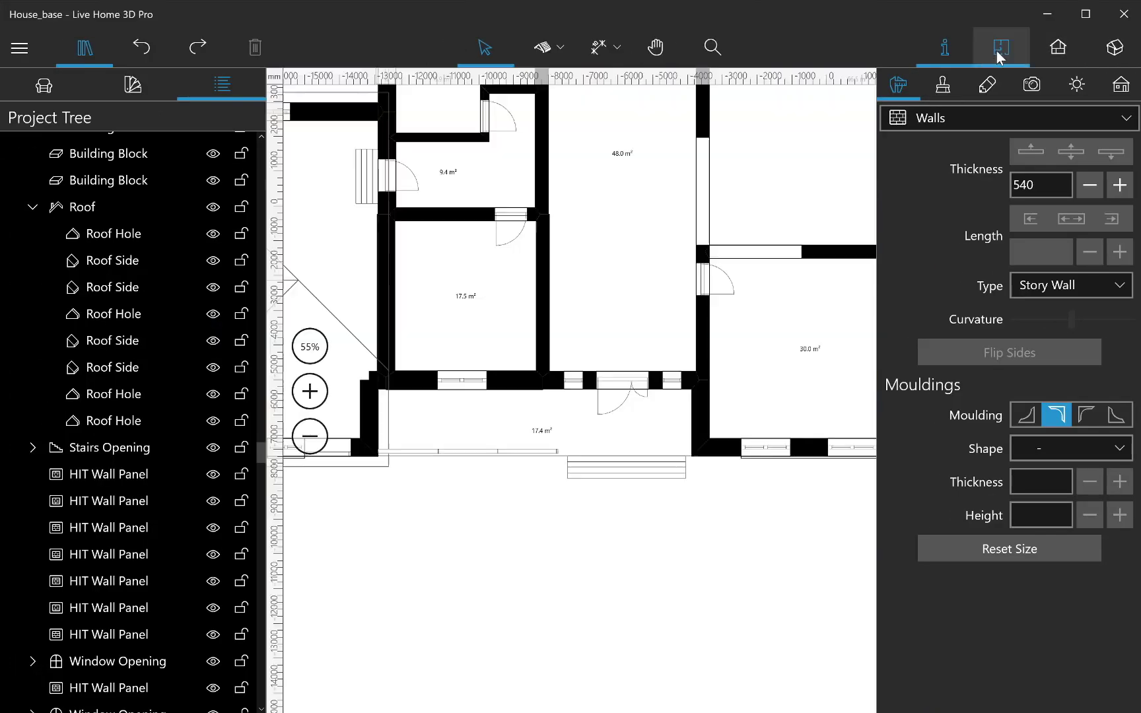
left_click(560, 46)
left_click(618, 302)
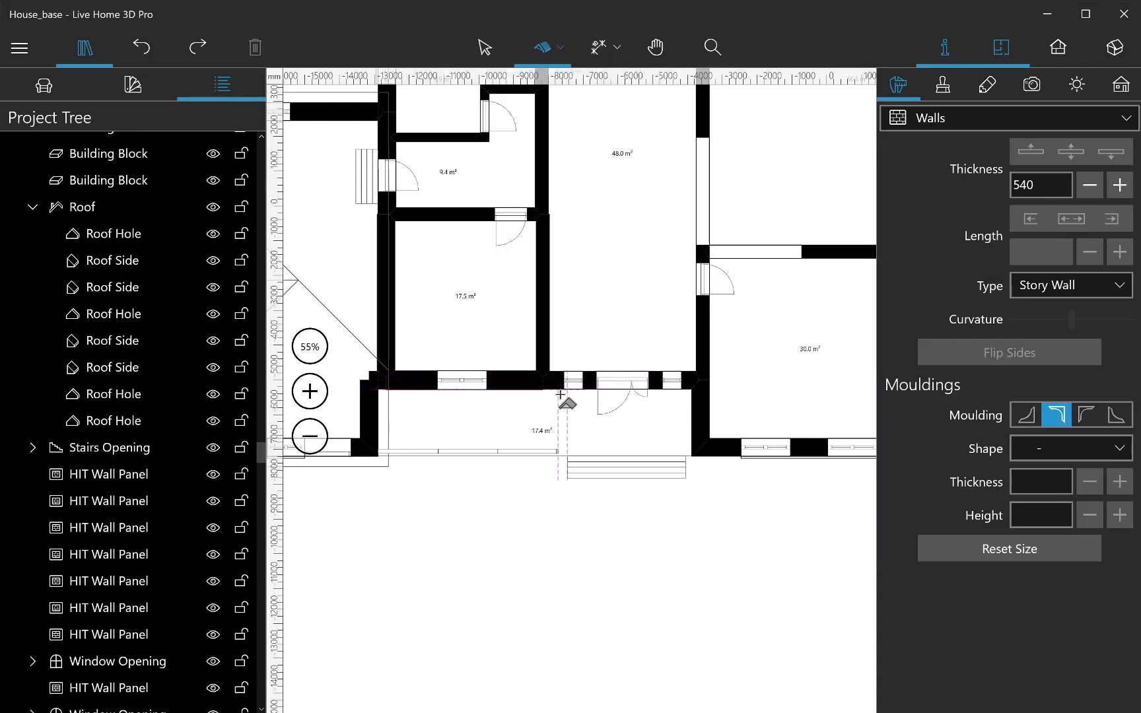
left_click_drag(558, 393, 691, 441)
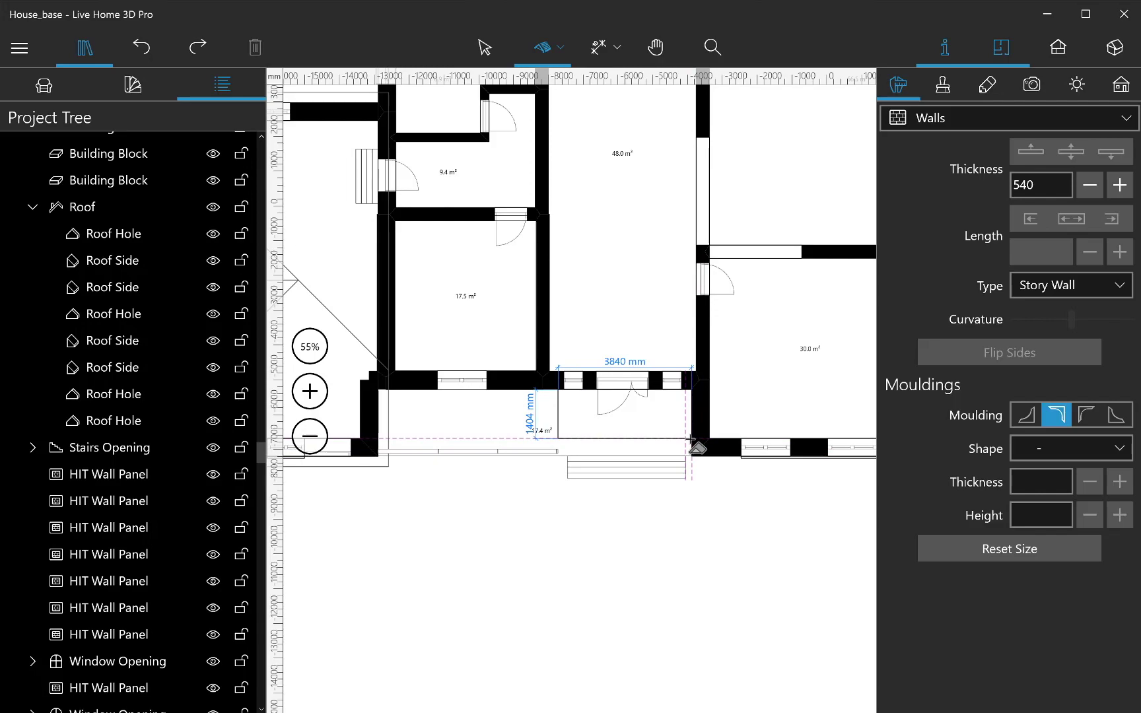
left_click(691, 440)
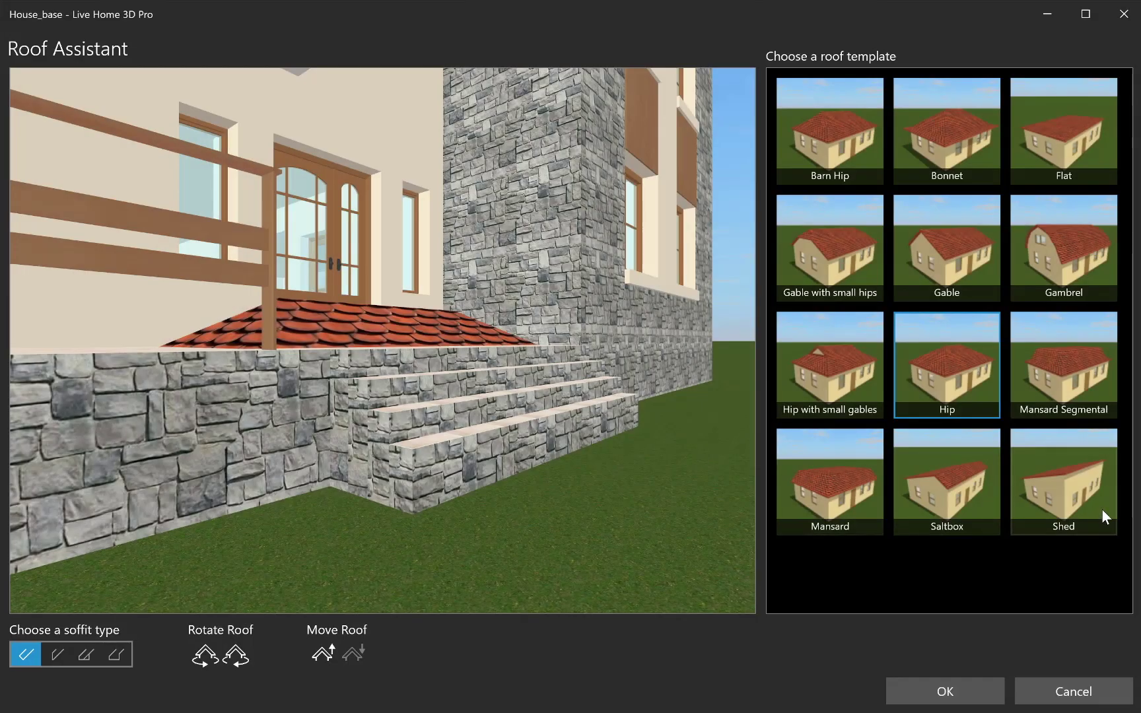
Step: Make it a shed roof rotated twice to face outward, at 2400 elevation
left_click(1098, 509)
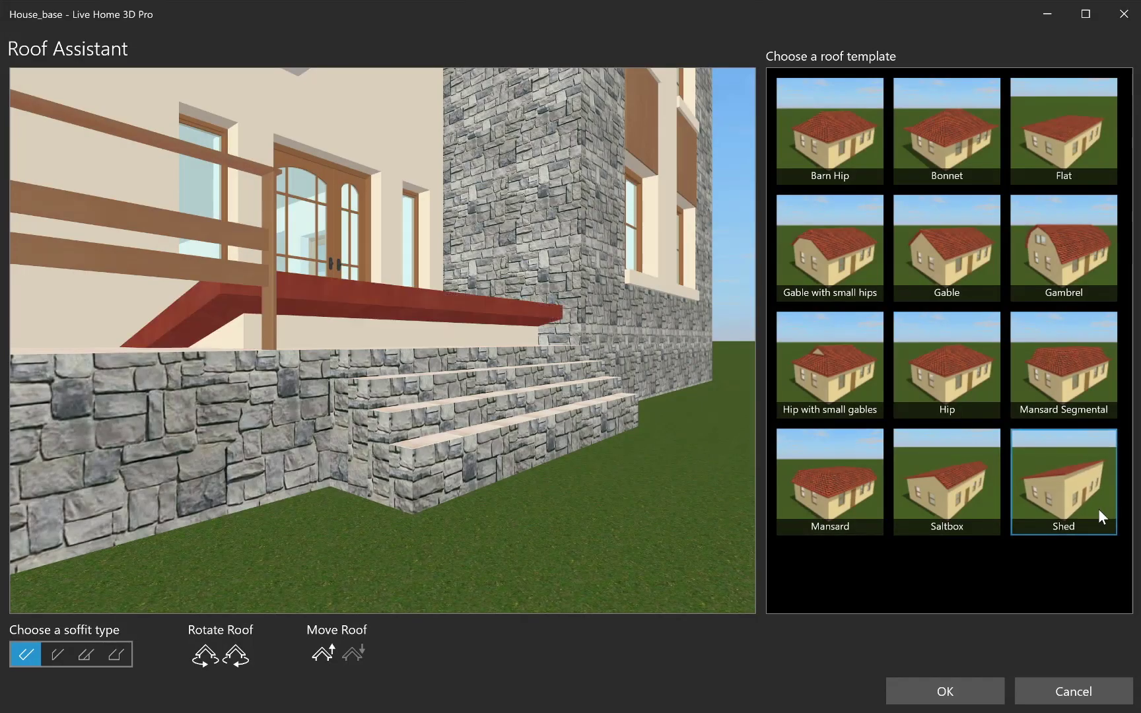
left_click(215, 662)
left_click(217, 664)
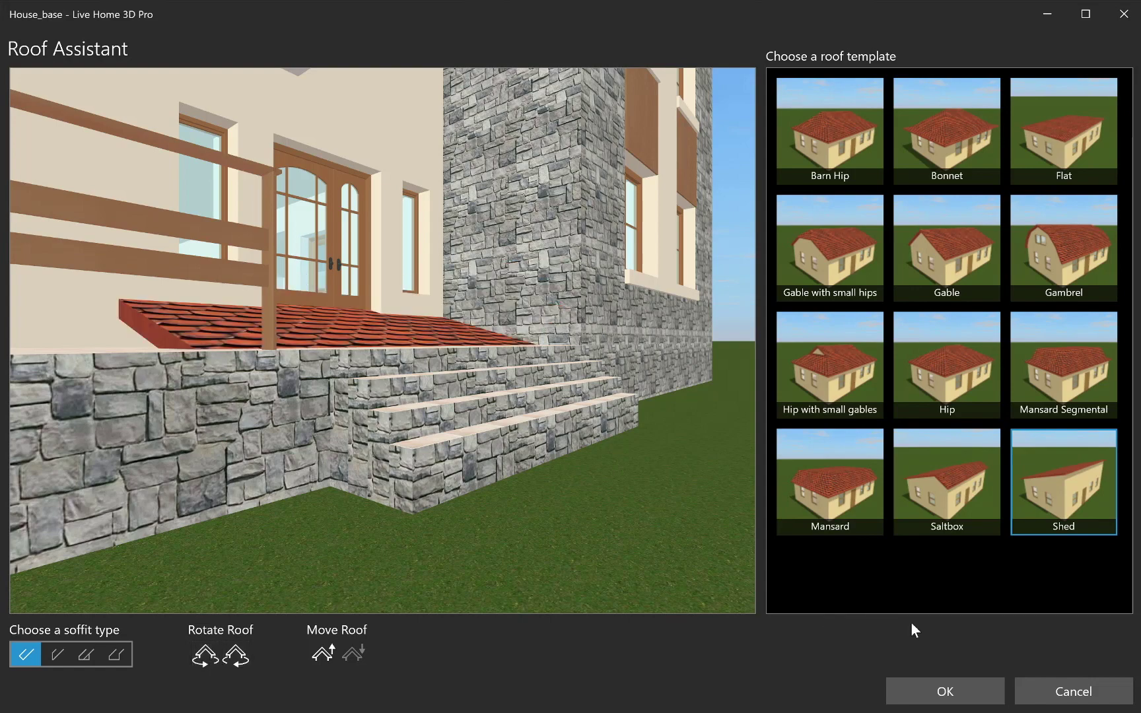
left_click(967, 692)
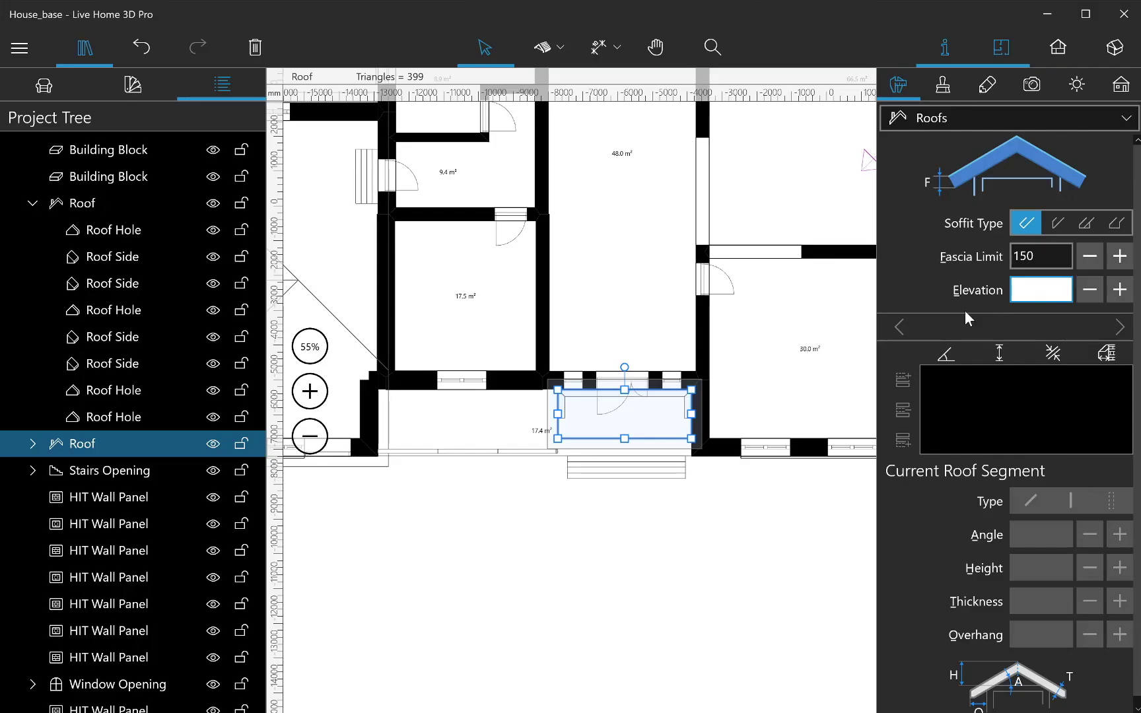
type("2400")
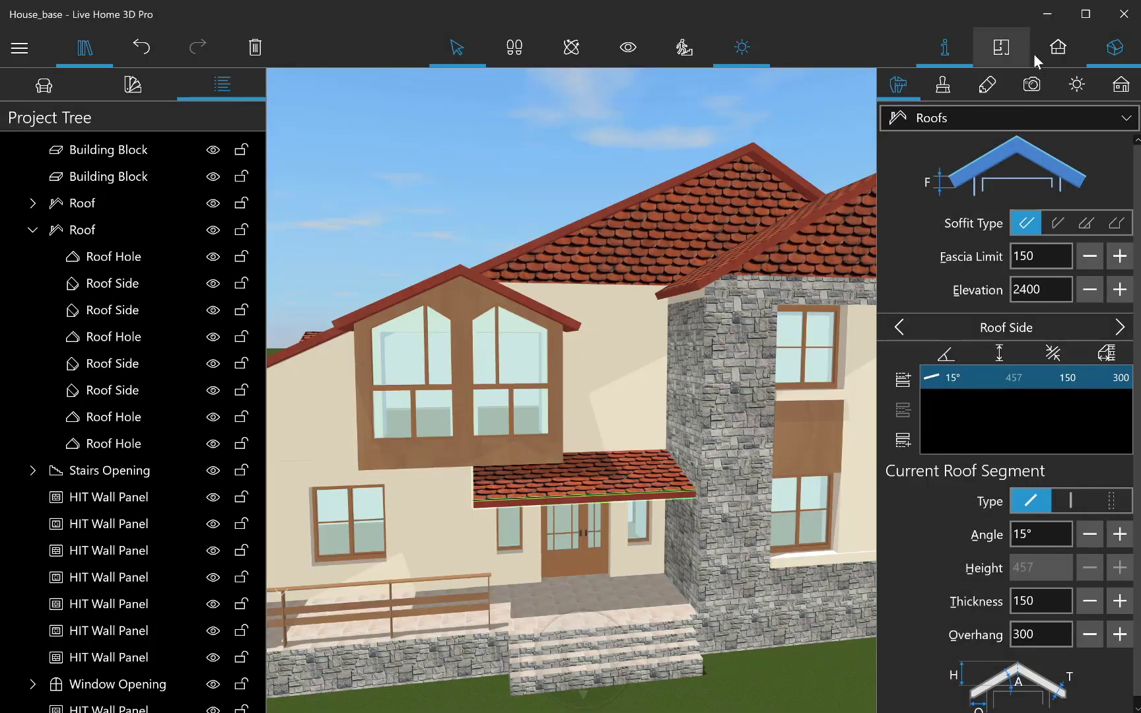
left_click(1016, 54)
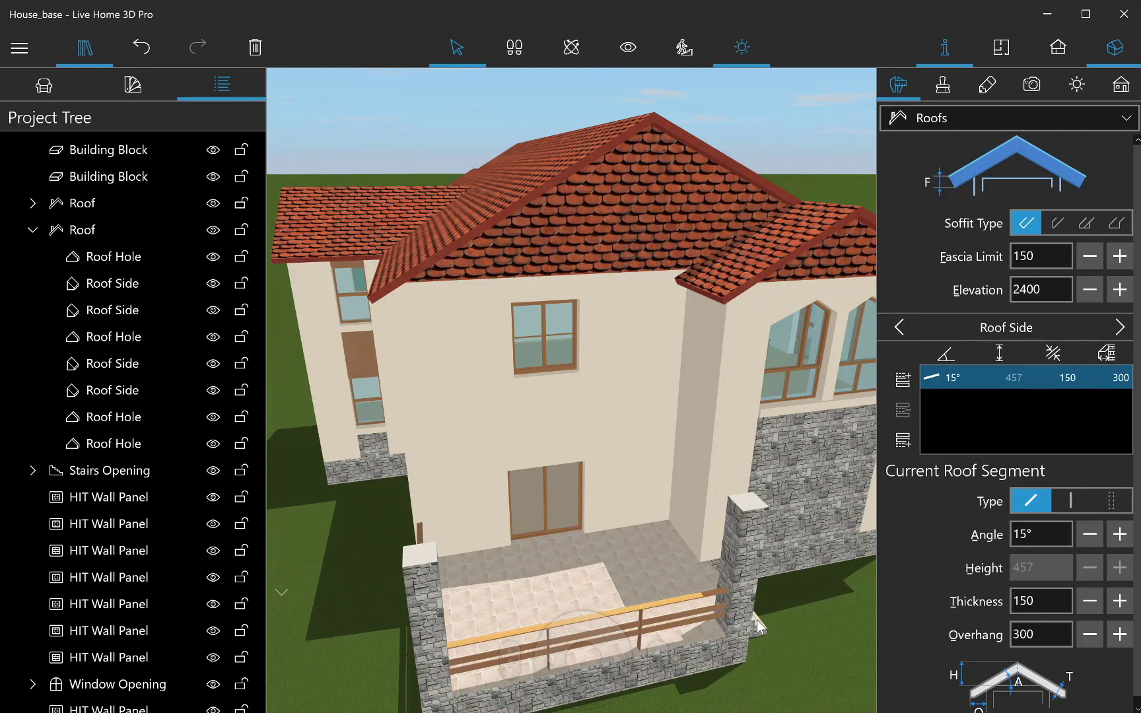
Step: Draw a hip roof over the back porch and set its elevation to 2600
left_click(998, 52)
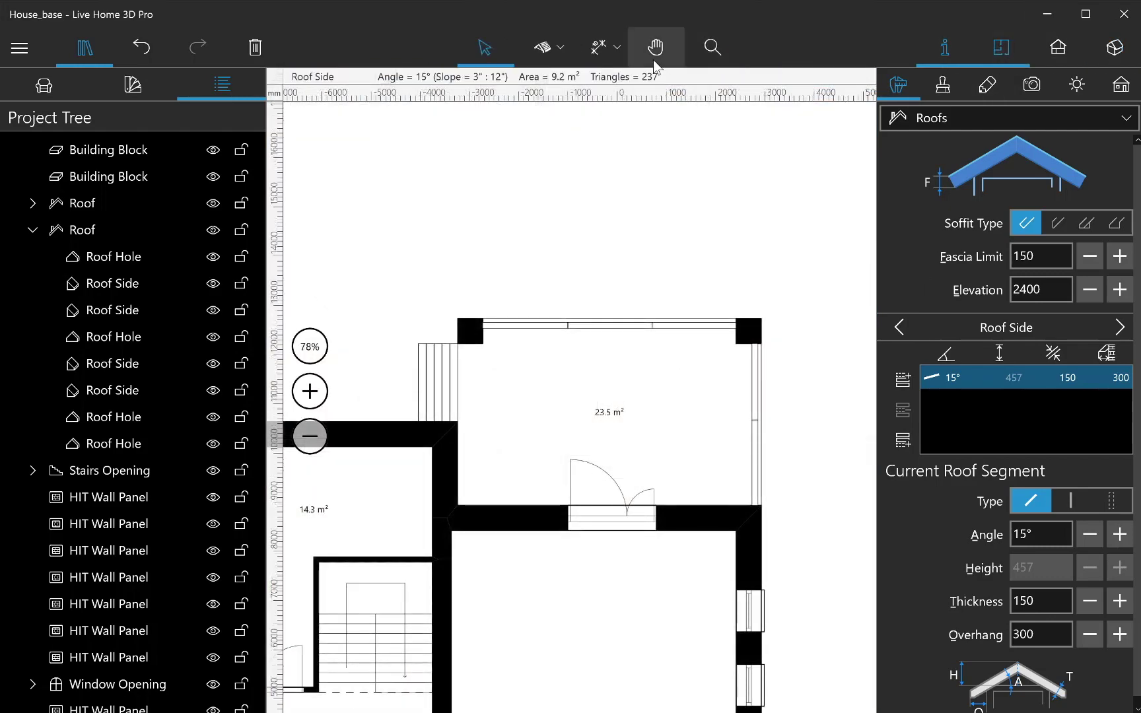
left_click(566, 61)
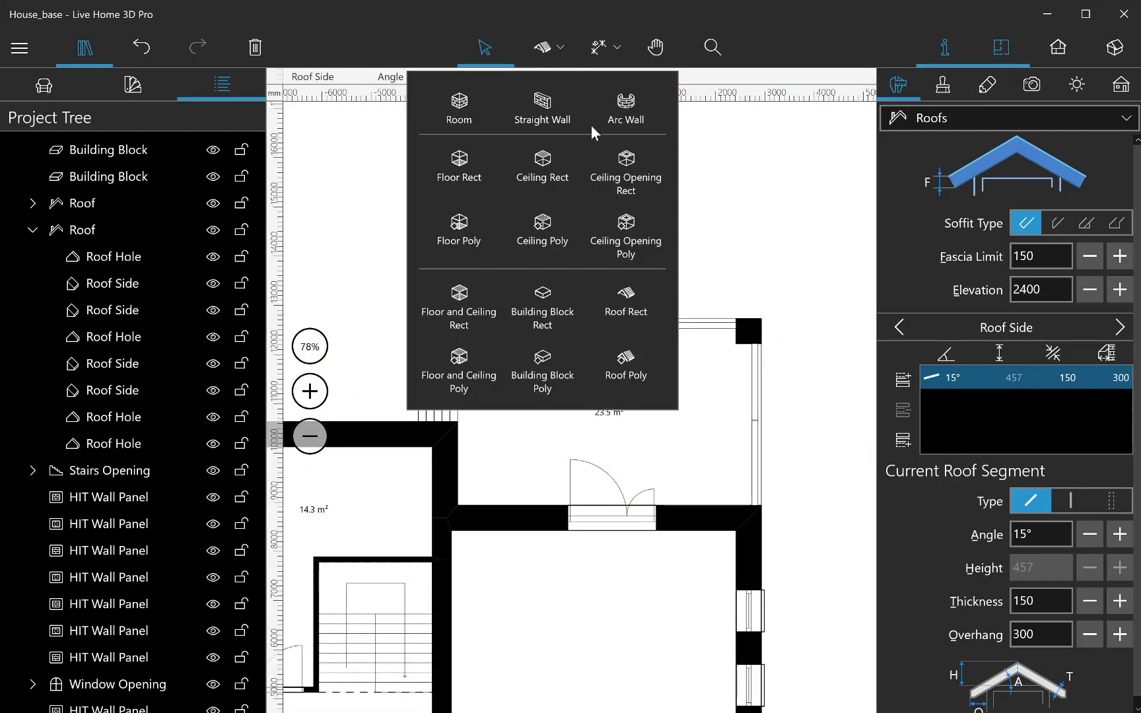
left_click(630, 314)
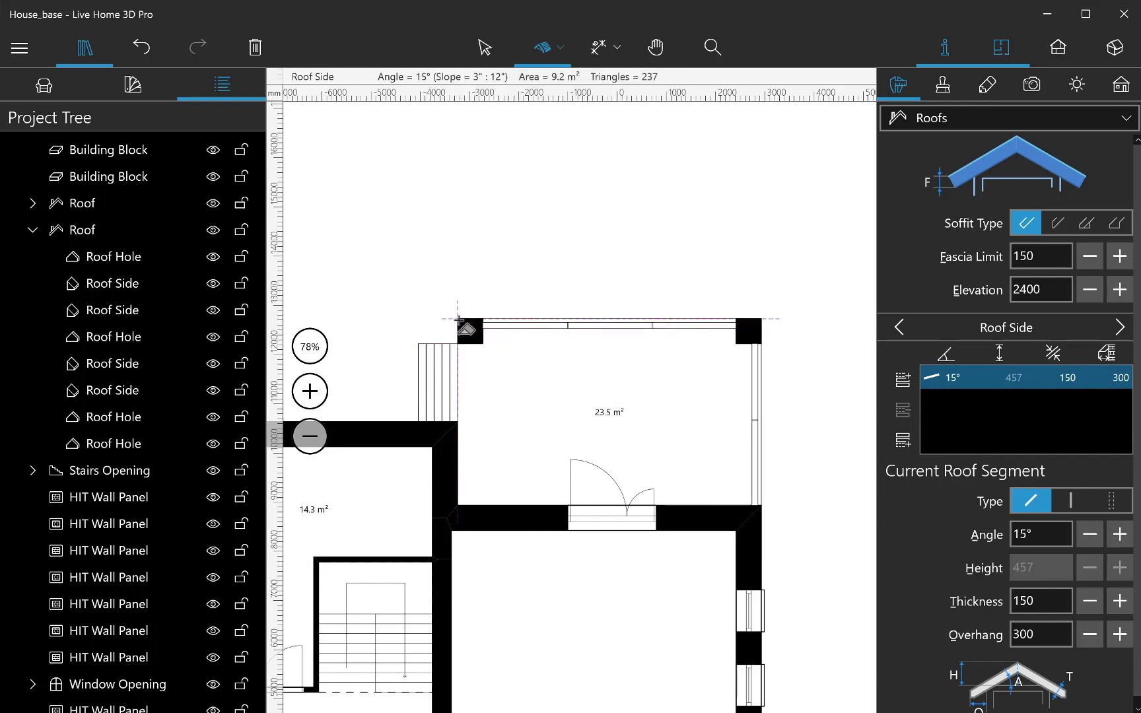
mouse_move(458, 319)
left_mouse_down()
mouse_move(483, 491)
mouse_move(766, 505)
left_mouse_up()
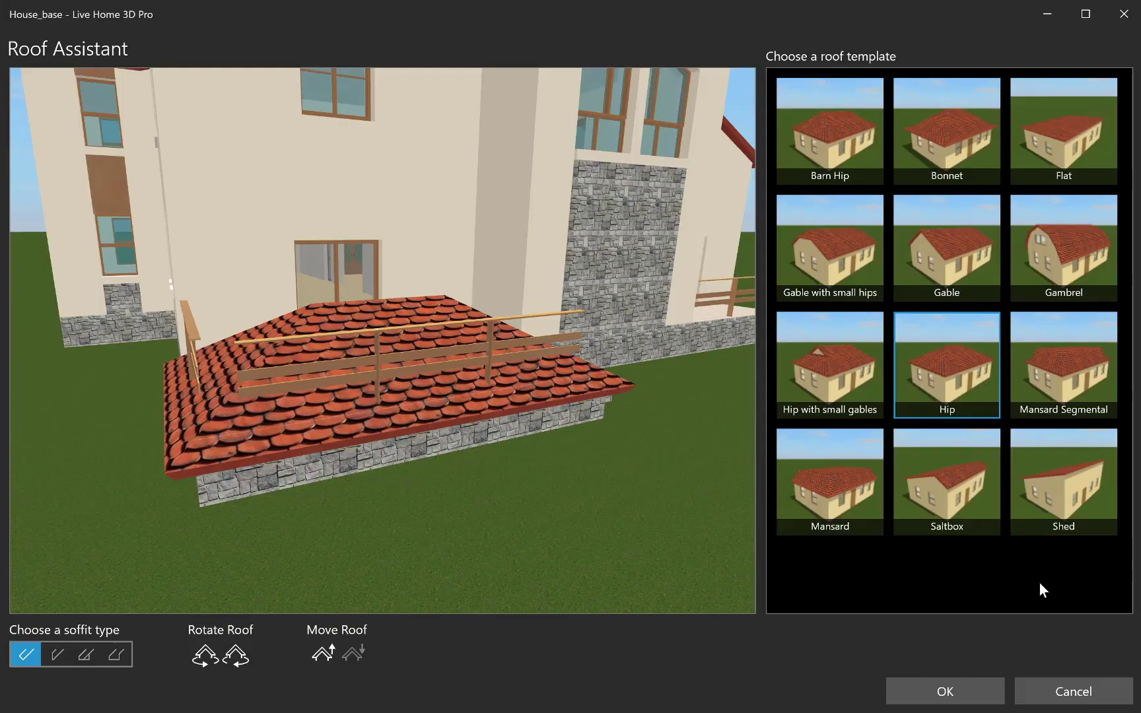
left_click(966, 697)
left_click(1041, 291)
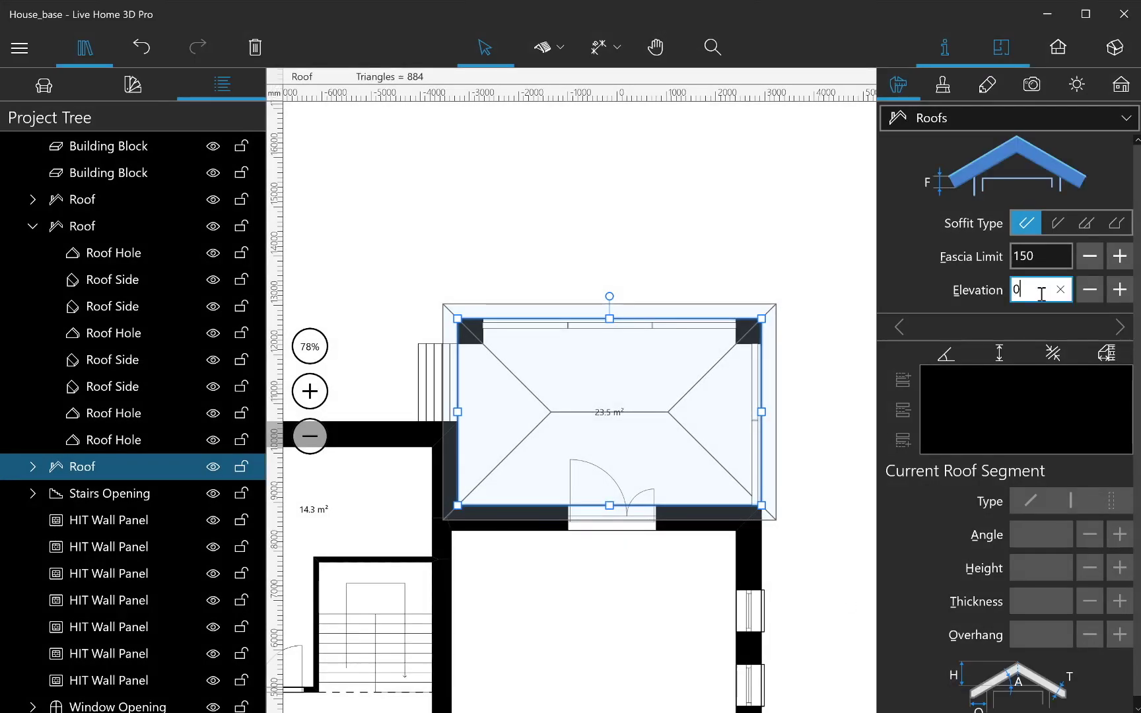
type("2600")
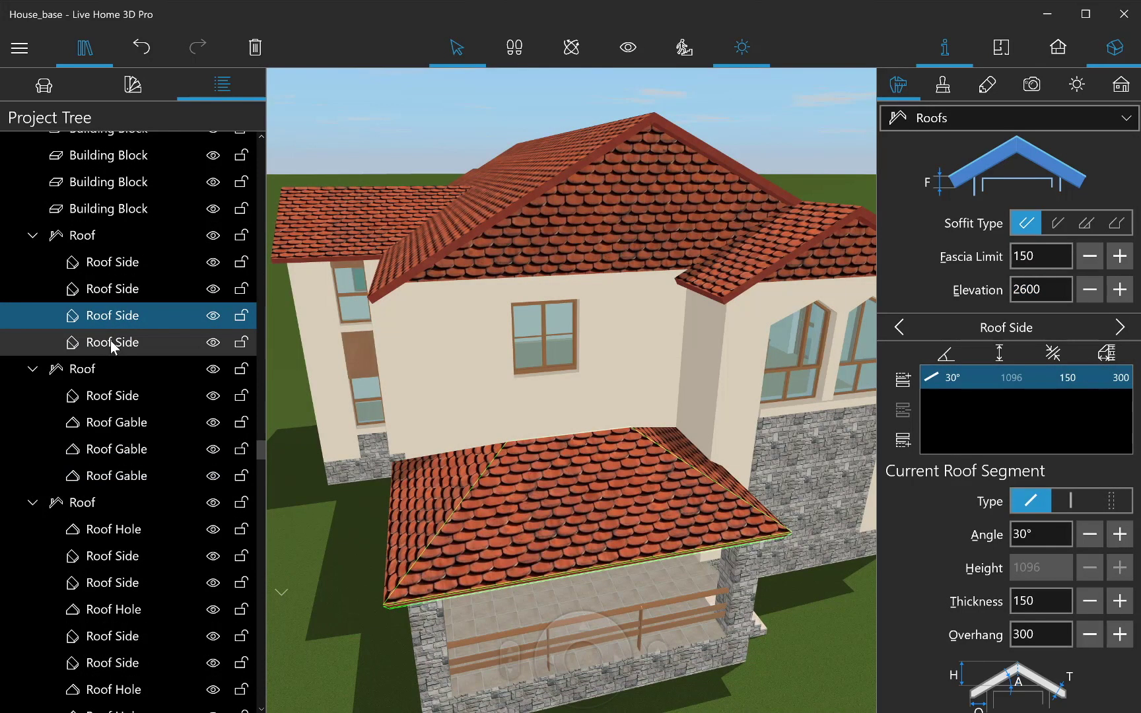
Step: Make the porch roof side against the house a hole and set the other three sides to 15°
left_click(113, 342)
left_click(106, 264)
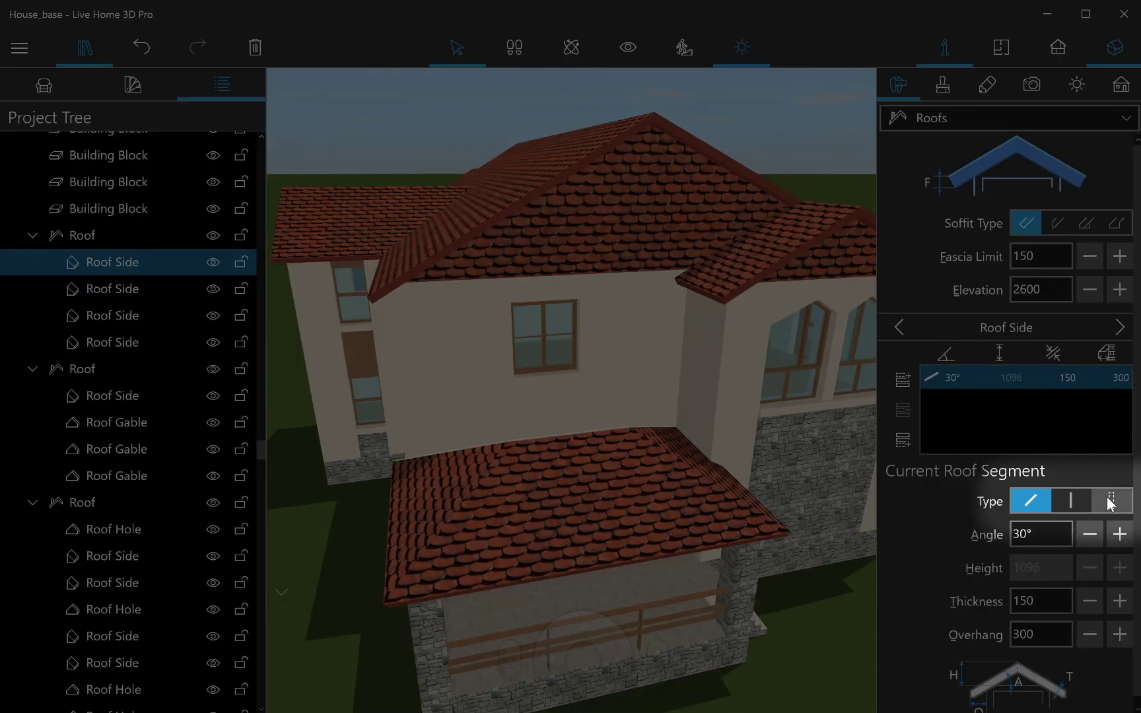
left_click(1109, 503)
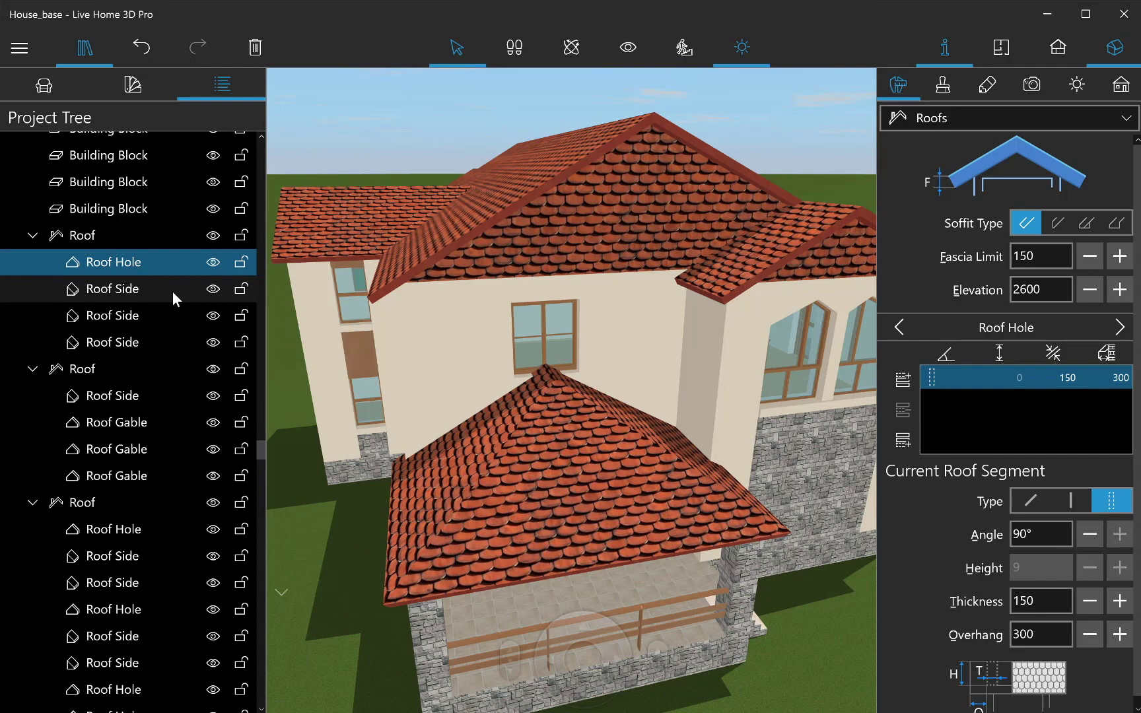
left_click(173, 291)
left_click(184, 342, "shift")
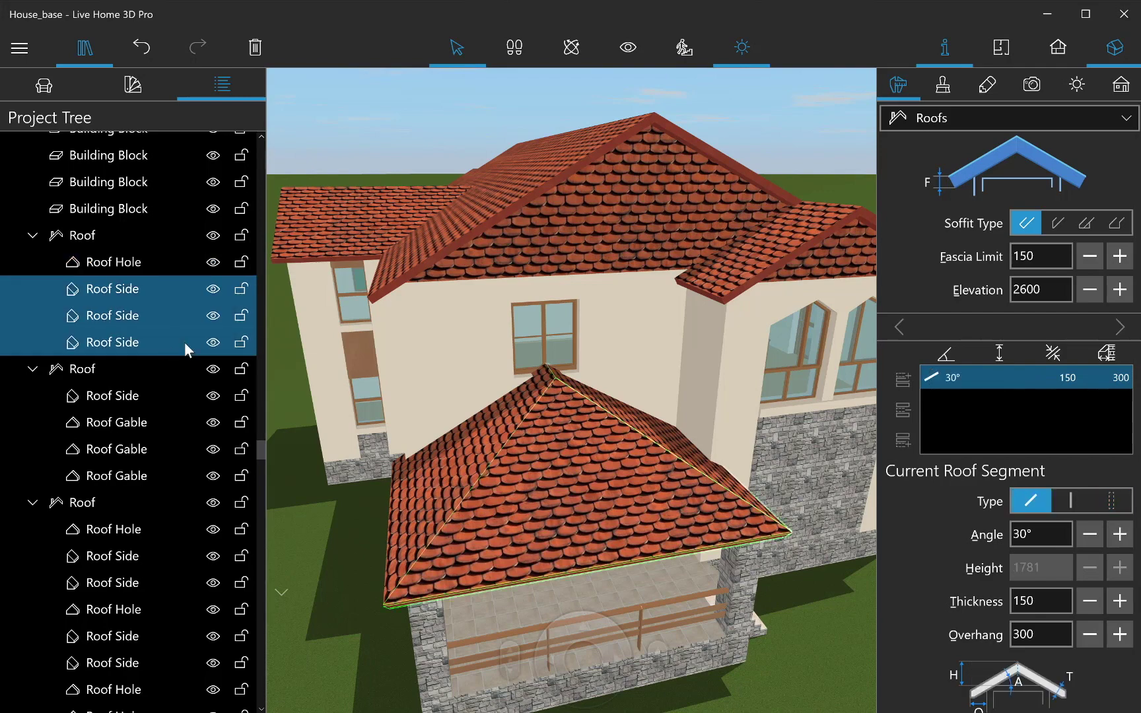
left_click(1056, 534)
key("BackSpace")
type("1")
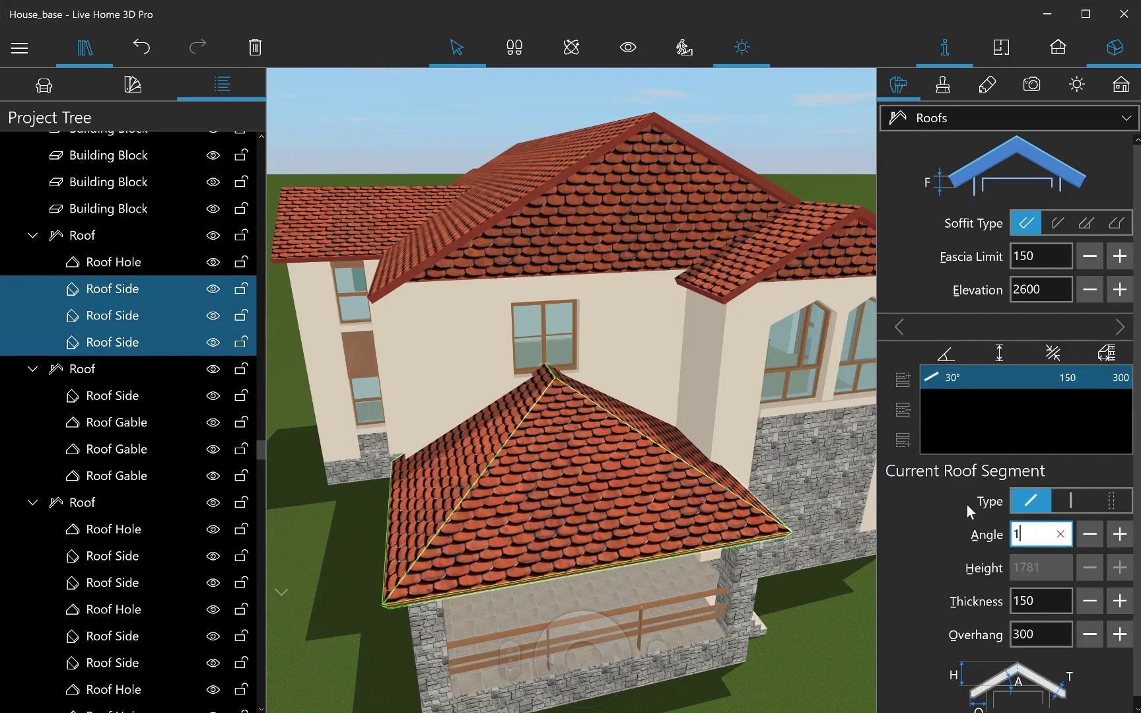
type("5")
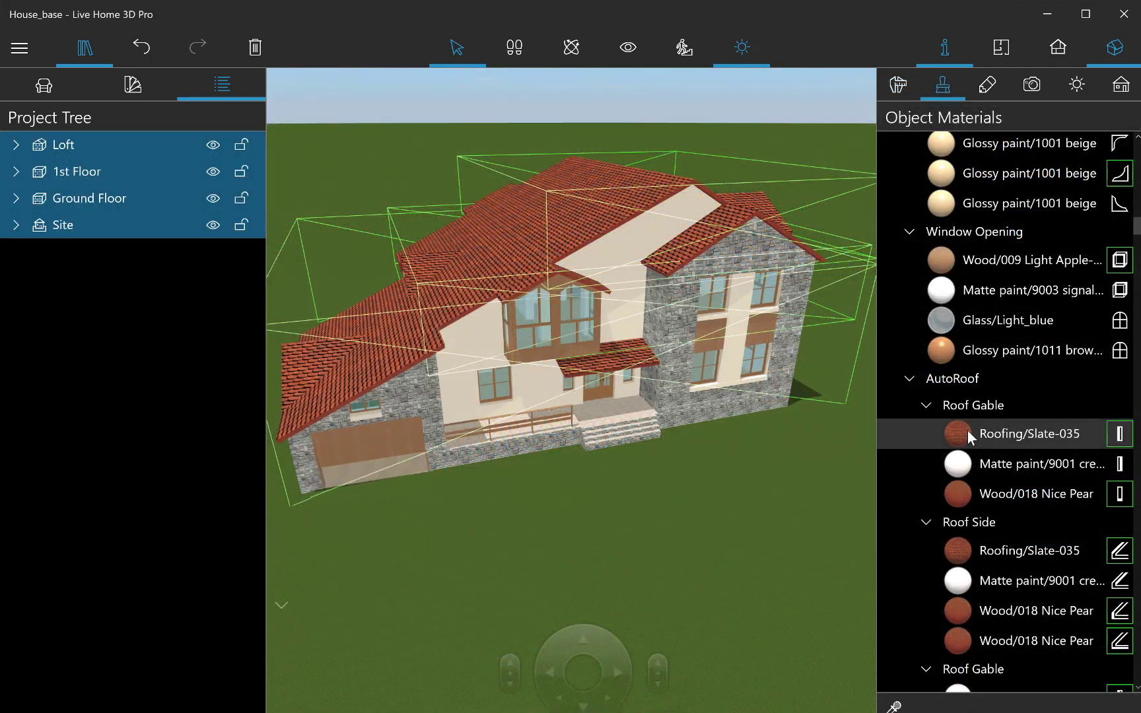
Step: Replace the Slate-035 roofing on all roofs with the Shingle03 material
right_click(967, 431)
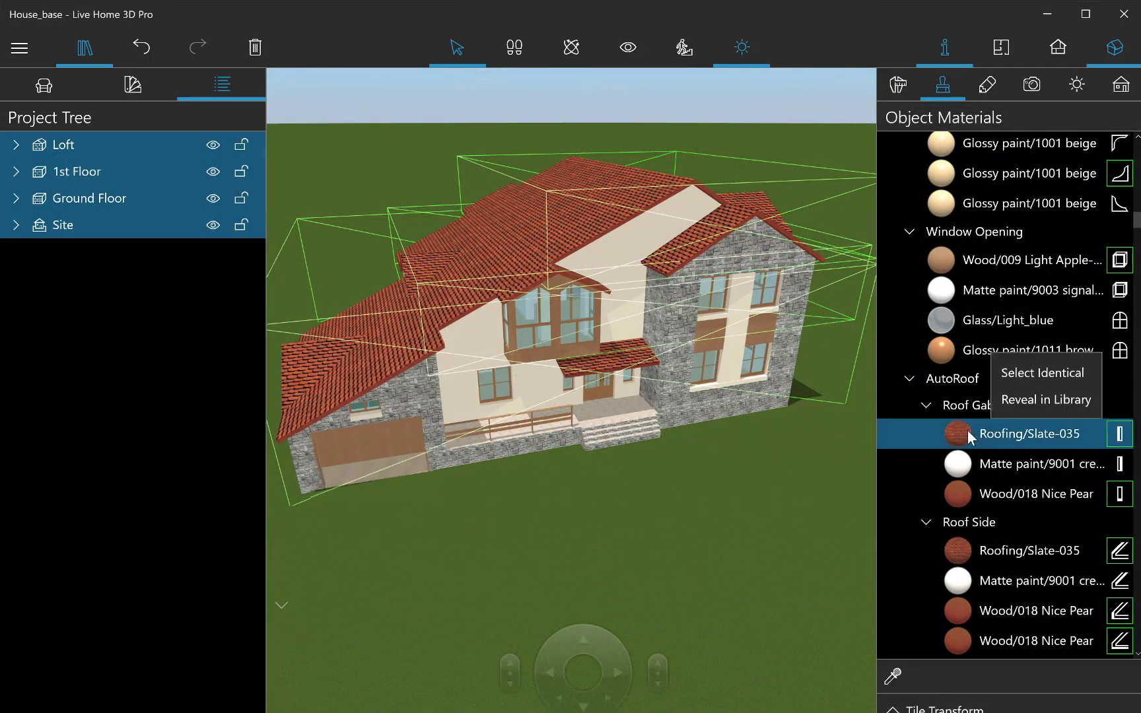
left_click(1019, 373)
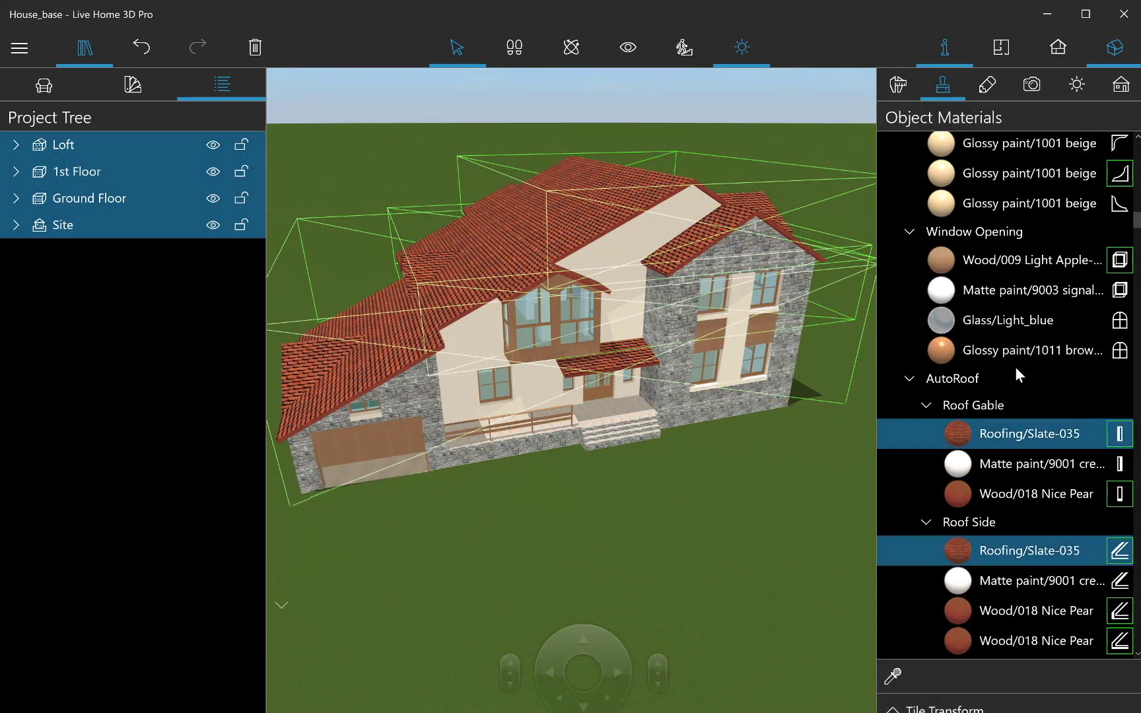
left_click(111, 88)
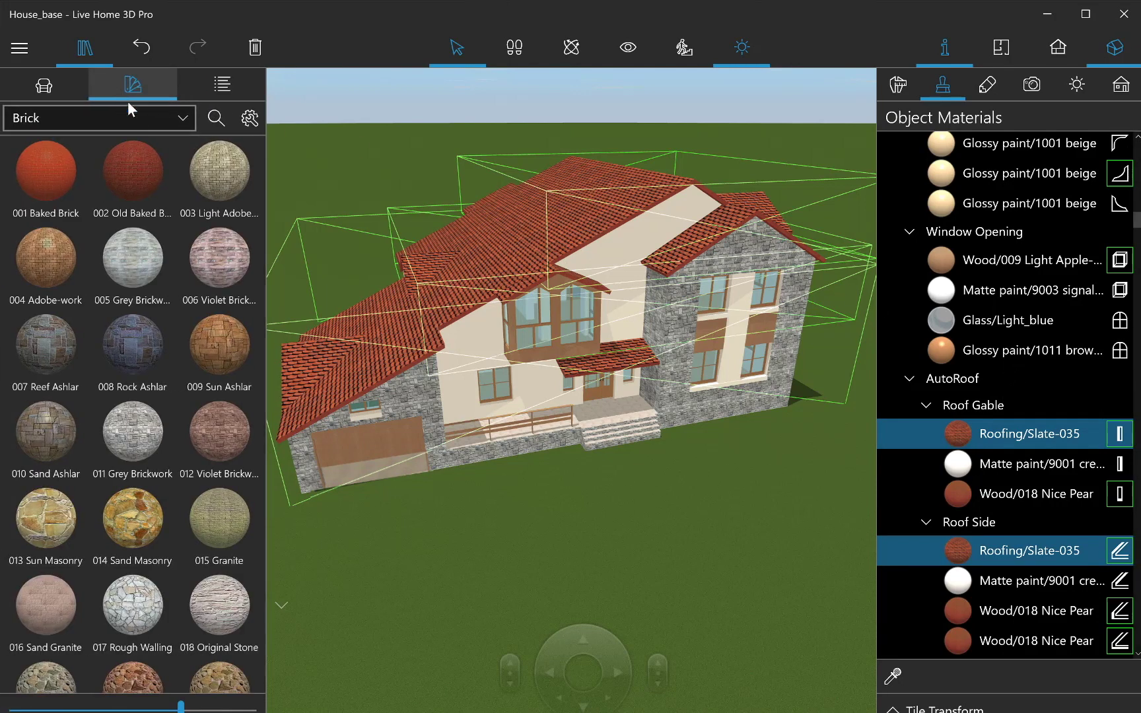
left_click(222, 120)
type("shi")
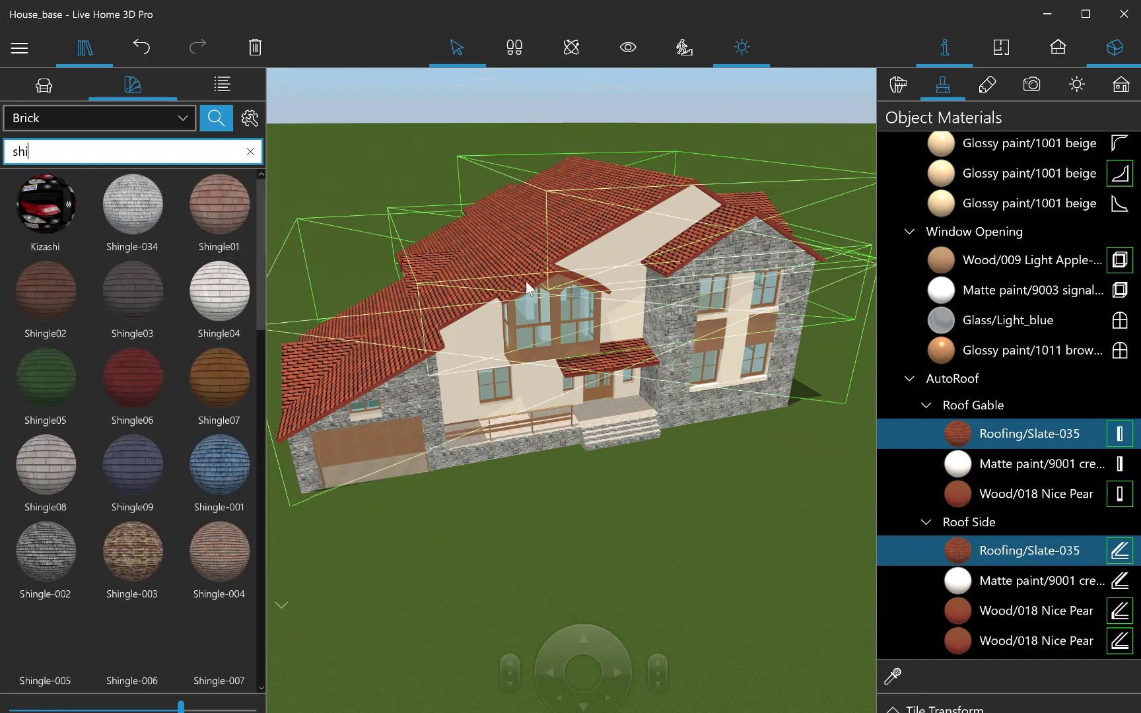
left_click_drag(528, 289, 960, 433)
Step: Repaint all Wood/018 roof trim with glossy 1011 brown beige
left_click(962, 612)
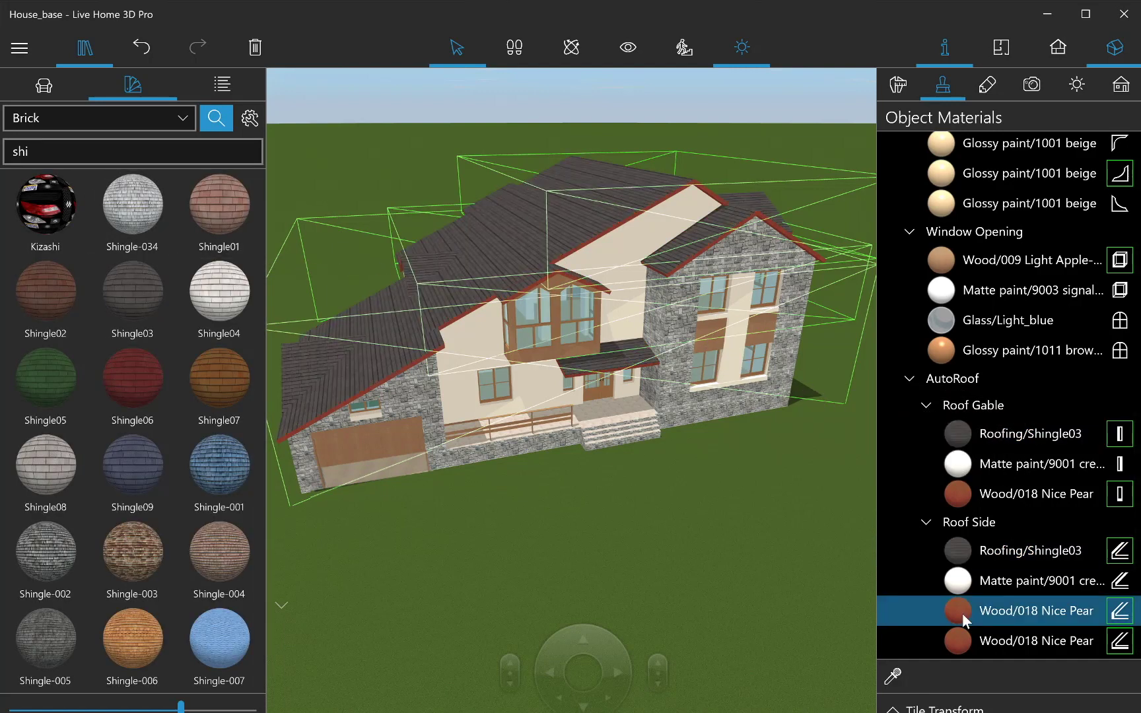
right_click(961, 612)
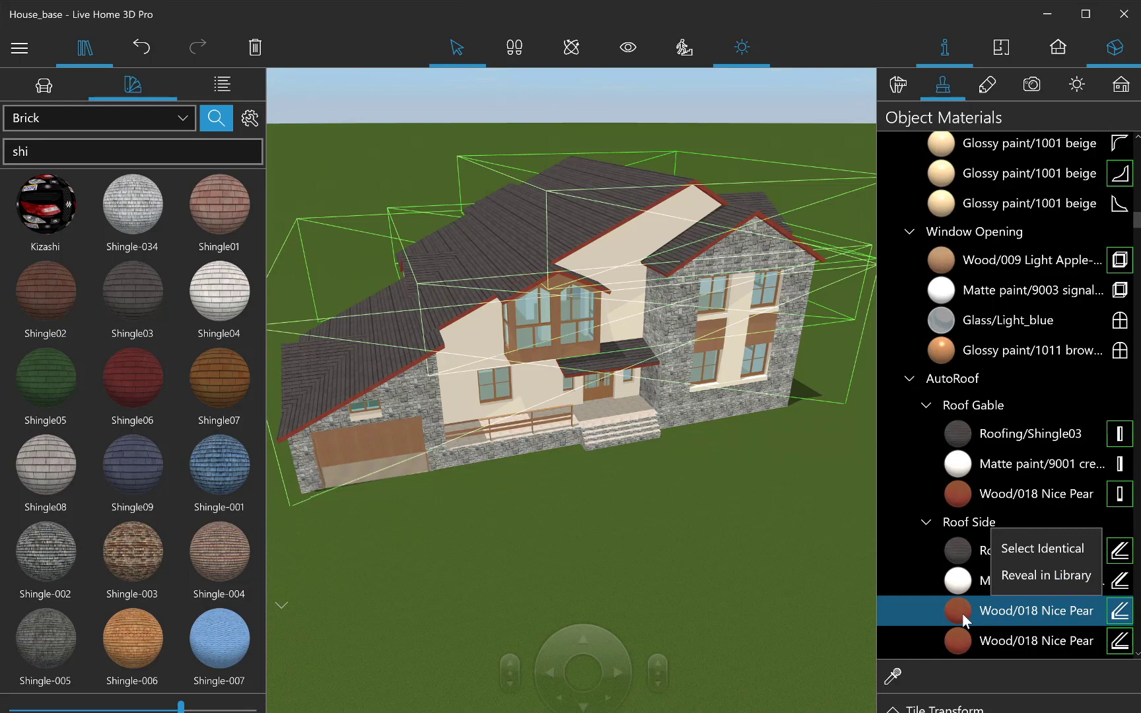
left_click(1021, 550)
type("glossy")
left_click_drag(219, 377, 953, 499)
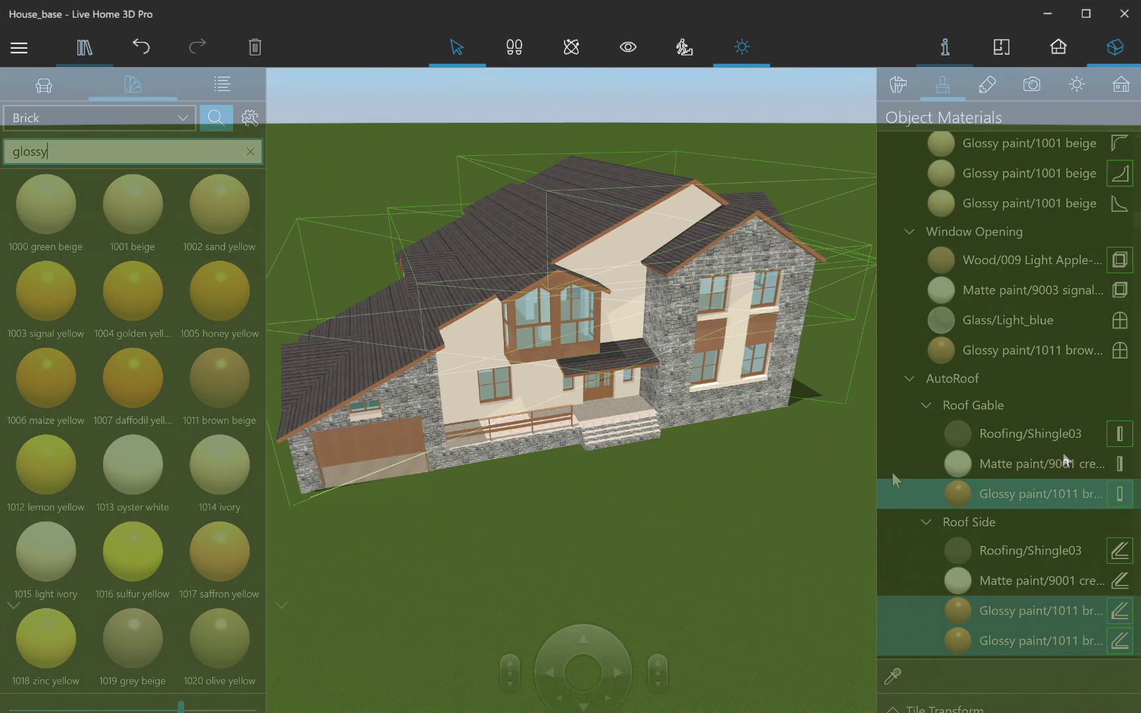